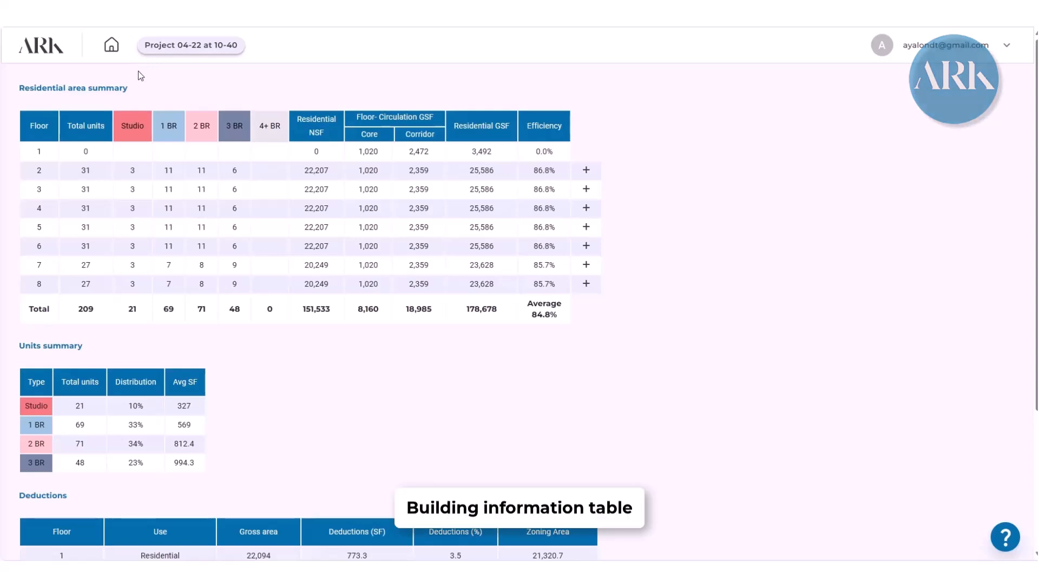
- Inspect the building massing in 3D, and the typical and SB1 floor plans in the 2D section
left_click(173, 48)
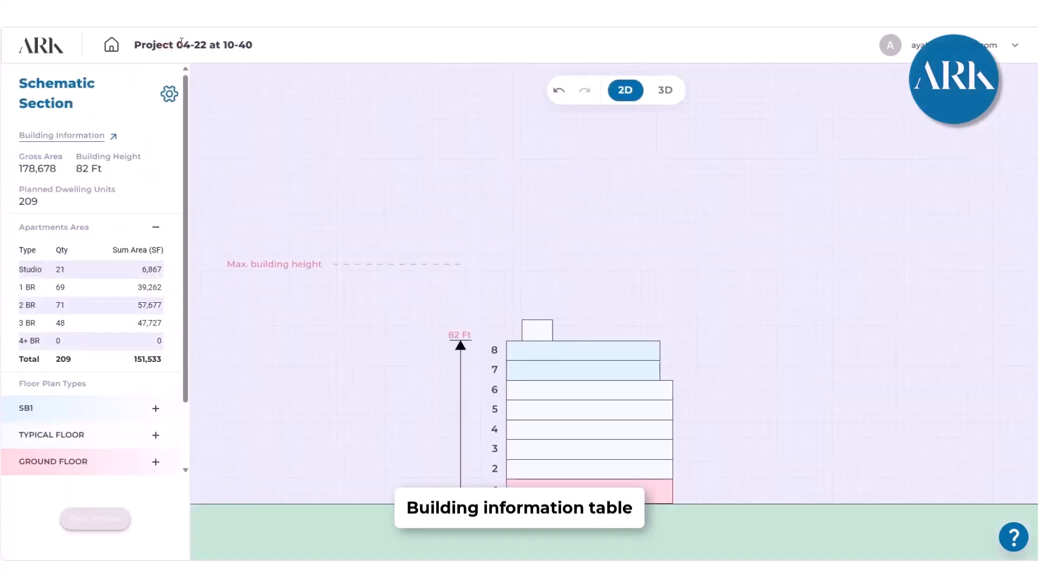
left_click(665, 91)
left_click_drag(592, 290, 547, 278)
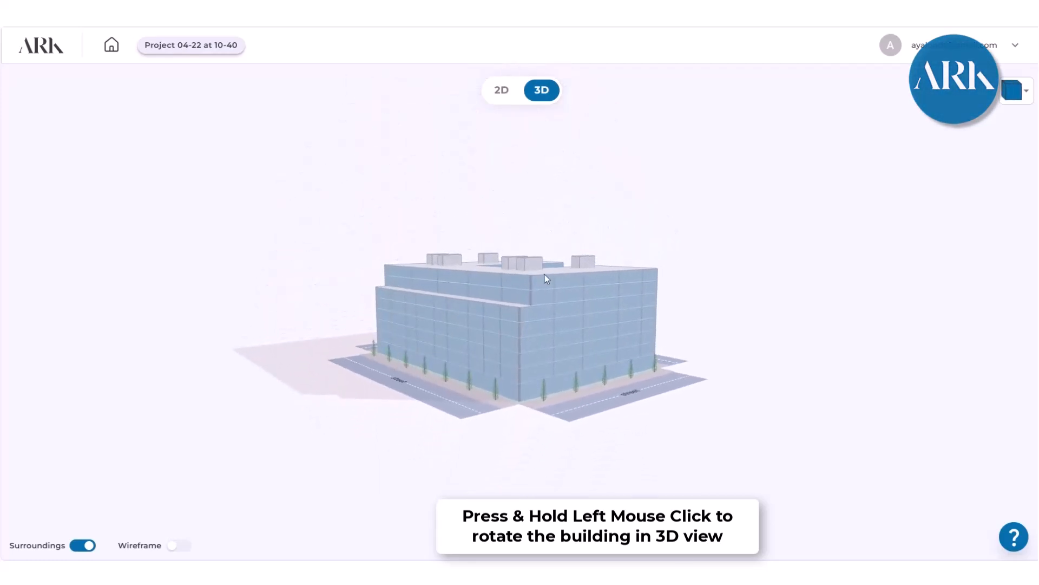
left_click(505, 91)
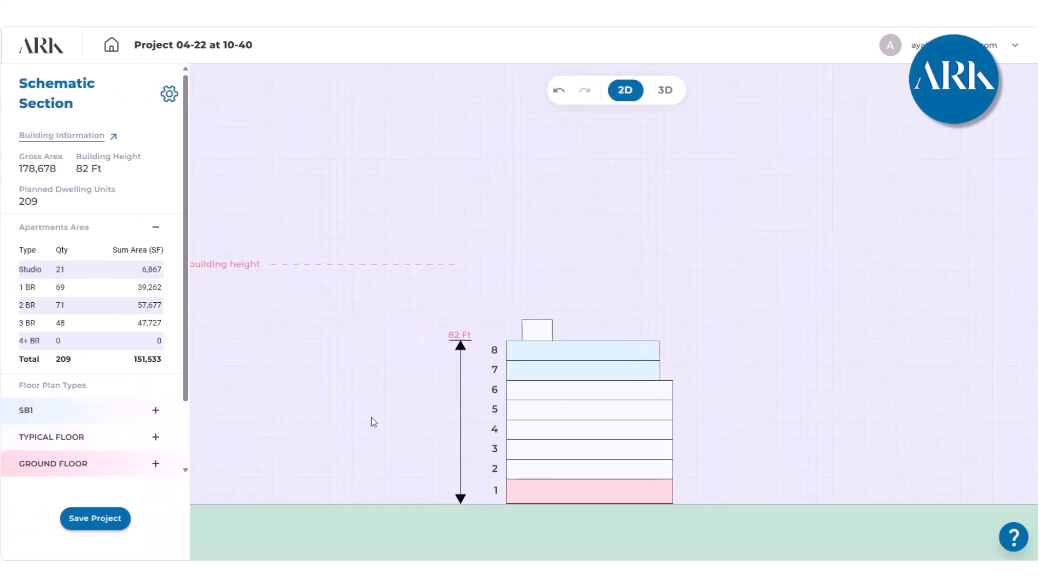
left_click(574, 427)
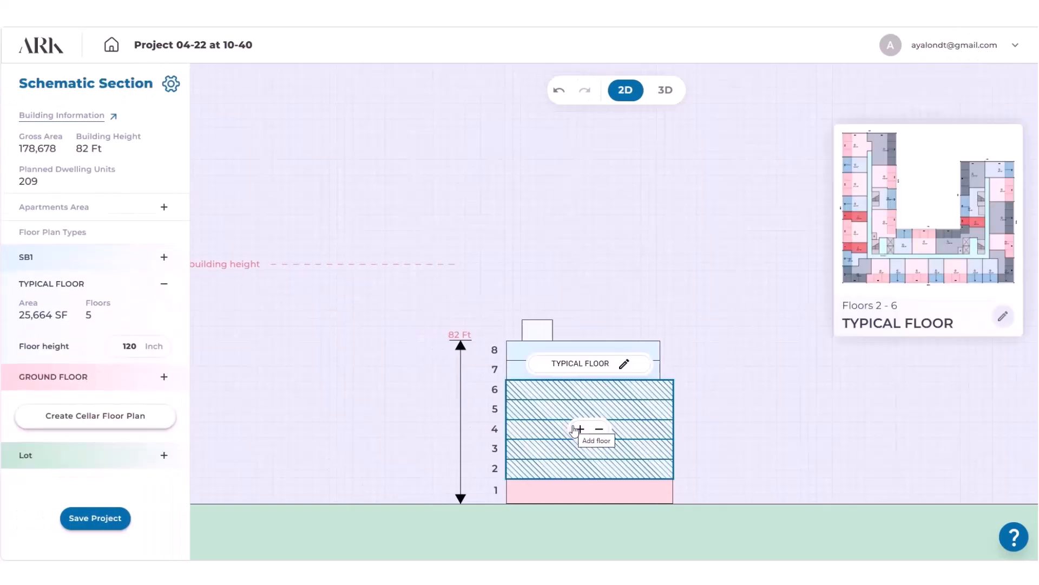
left_click(517, 353)
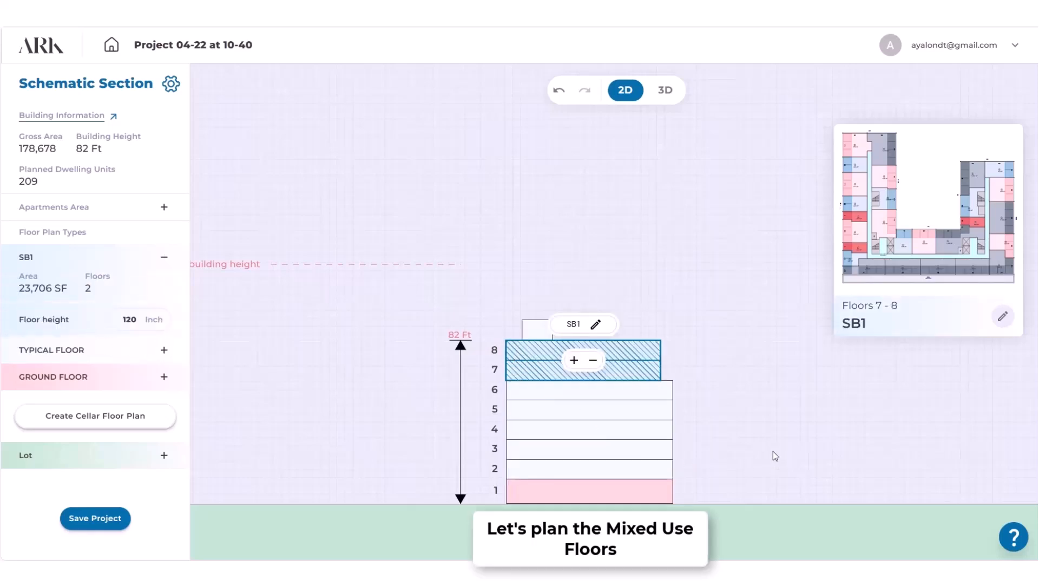
- Add a second ground floor and a cellar floor to the schematic section
left_click(616, 494)
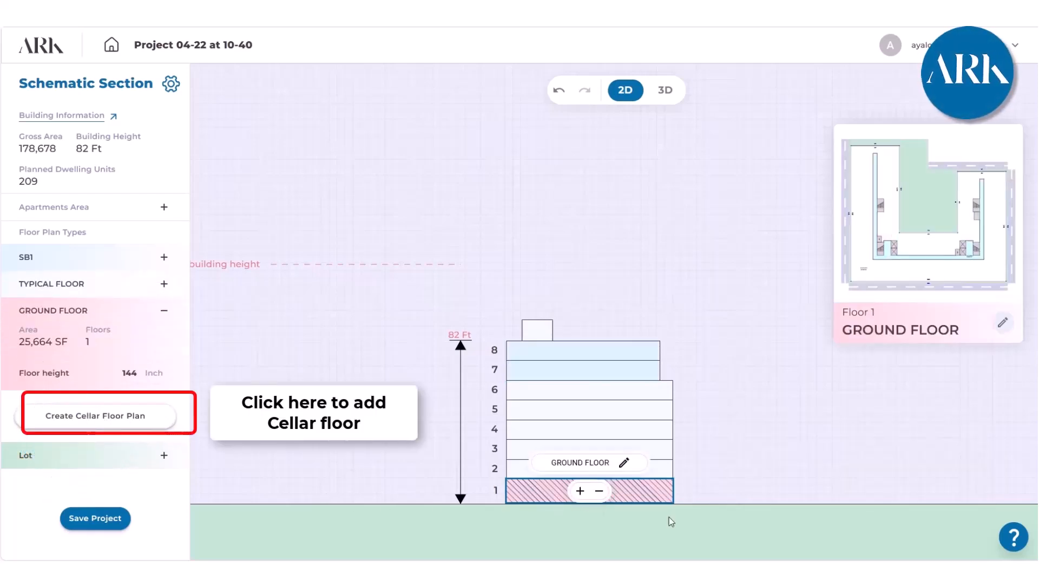
left_click(580, 491)
left_click(81, 418)
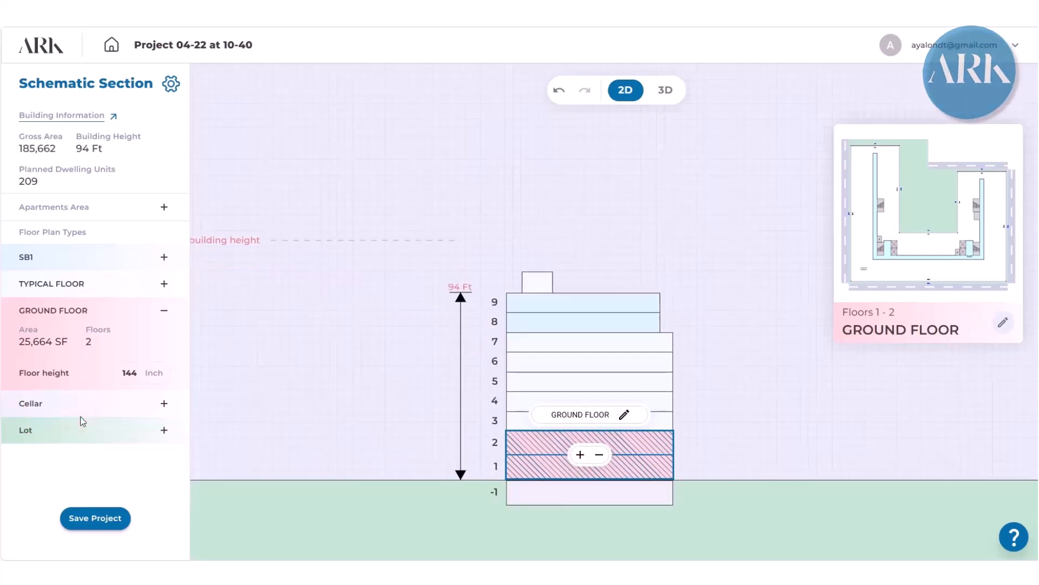
- Remove the cellar floor and the extra ground floor from the section
left_click(598, 496)
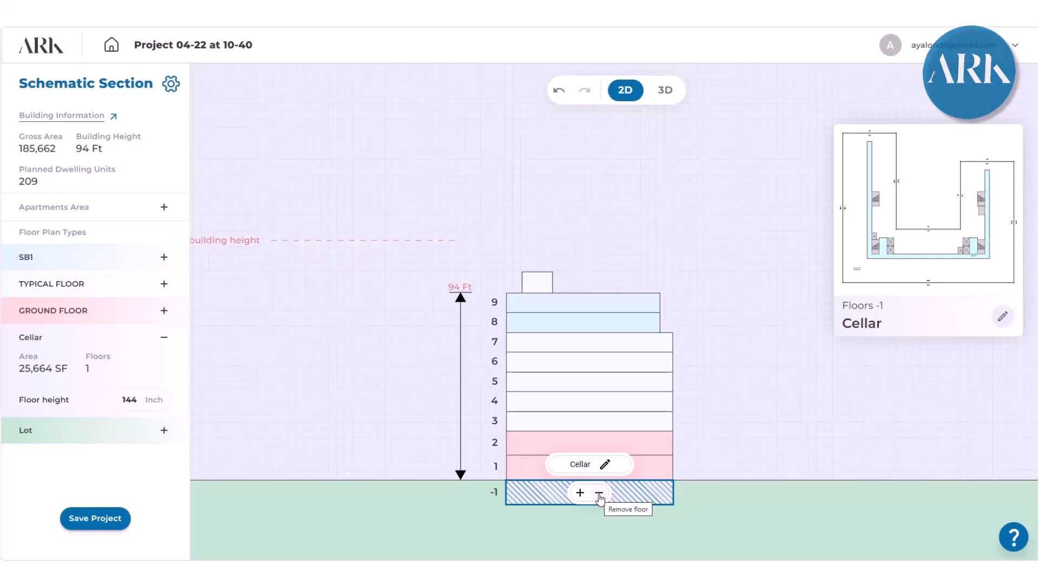
left_click(599, 494)
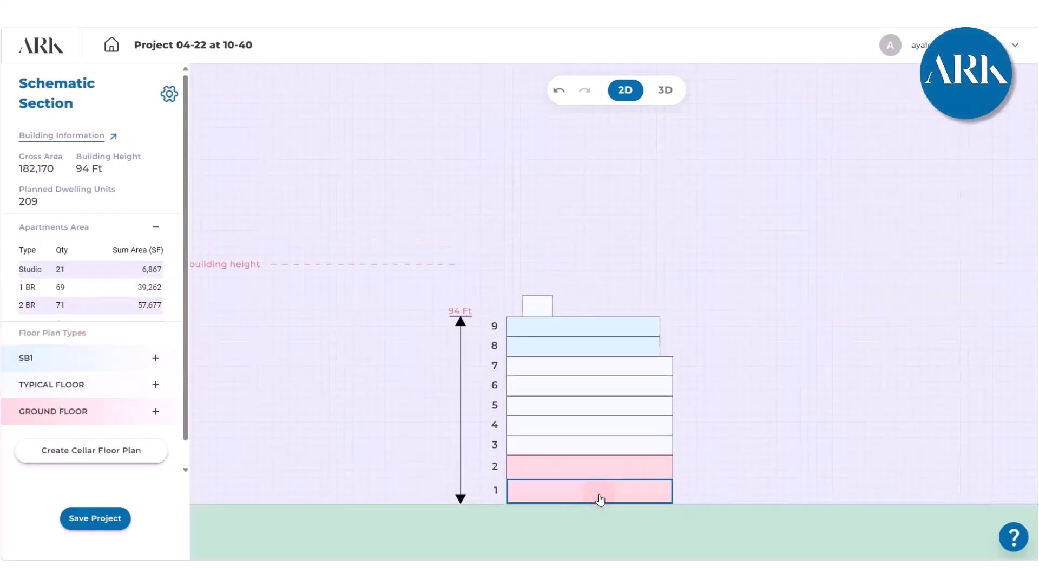
left_click(602, 498)
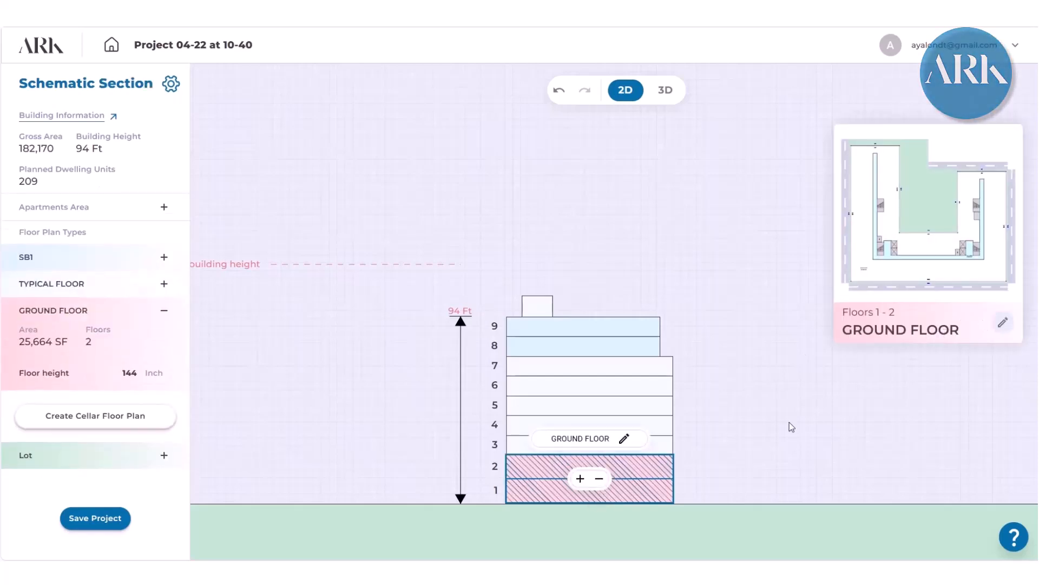
left_click(599, 480)
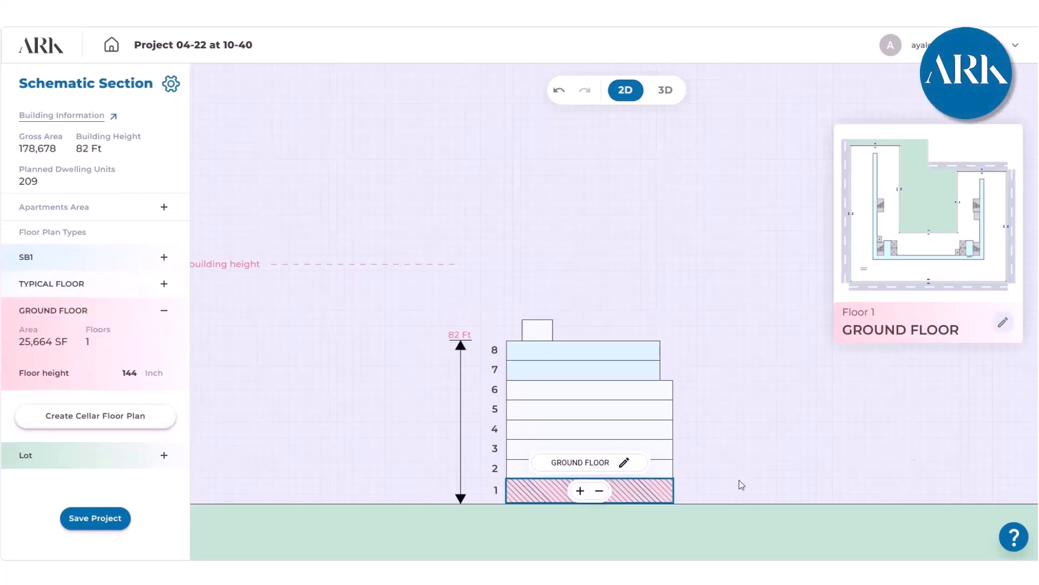
- Open the ground floor plan for editing and extend the left corridor corner into a 21 ft wide residential lobby reaching the lower street facade
left_click(998, 327)
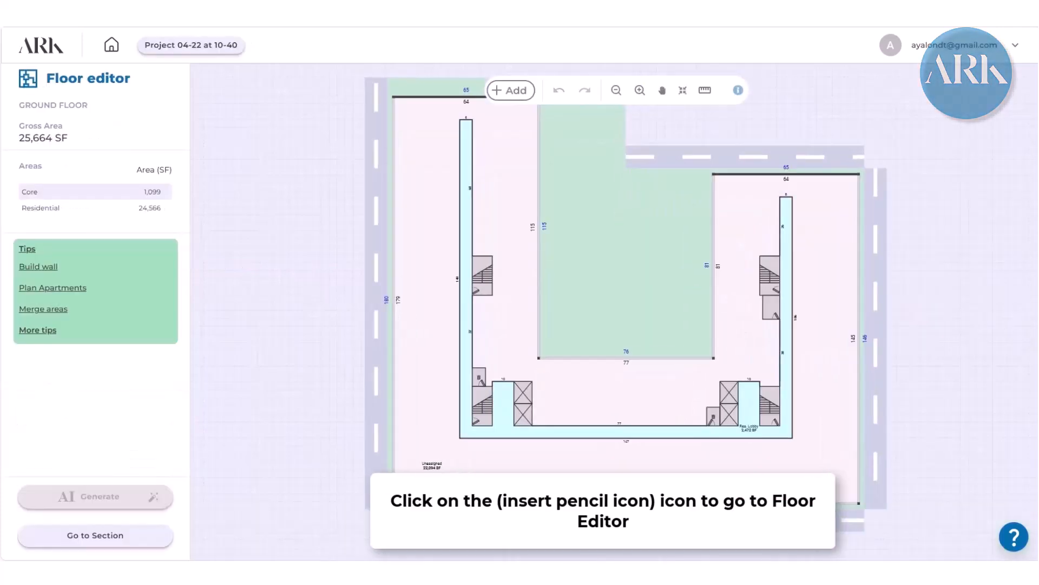
scroll(525, 489, "up", 2)
double_click(503, 425)
left_click_drag(490, 426, 474, 527)
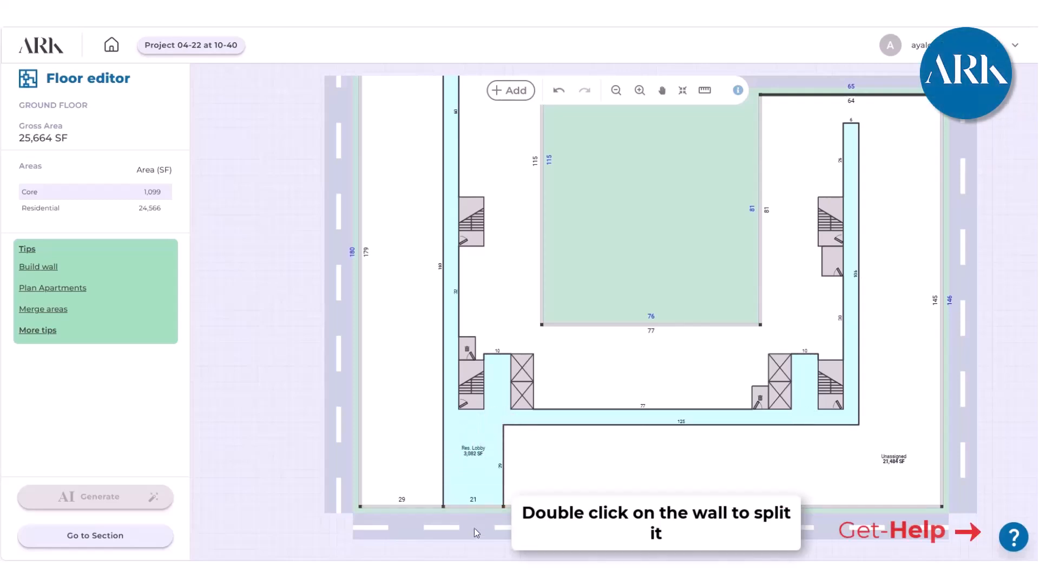
- Split the lower corridor wall near the right core and extend it to the street facade, forming a 24 ft wide lobby
scroll(564, 488, "down", 4)
scroll(740, 459, "up", 2)
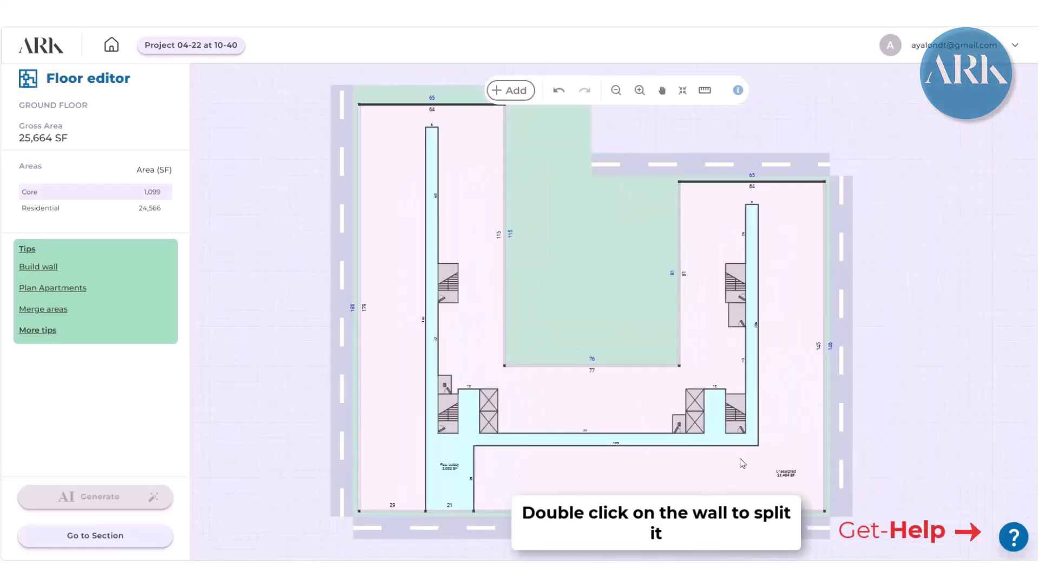
scroll(743, 463, "up", 2)
double_click(699, 445)
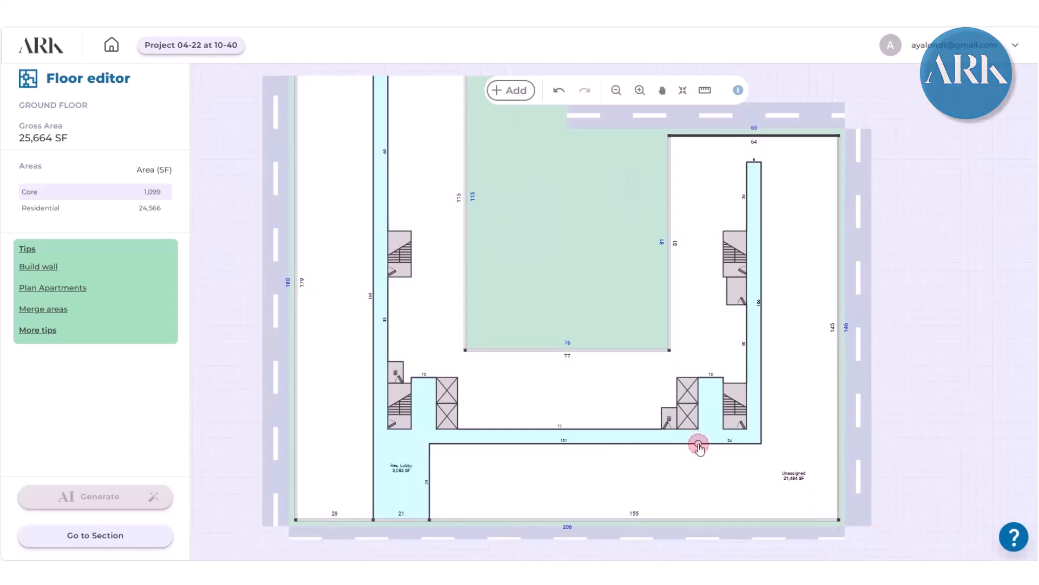
left_click_drag(710, 449, 710, 521)
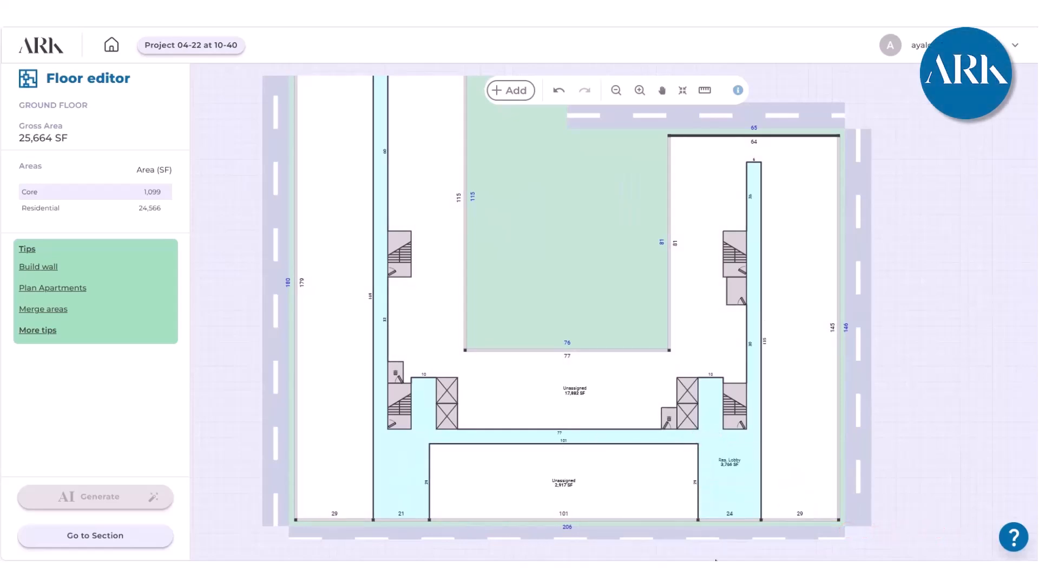
- Delete the corridor stretches above the upper stairs in both wings by merging their side walls
scroll(433, 277, "down", 3)
scroll(434, 260, "up", 5)
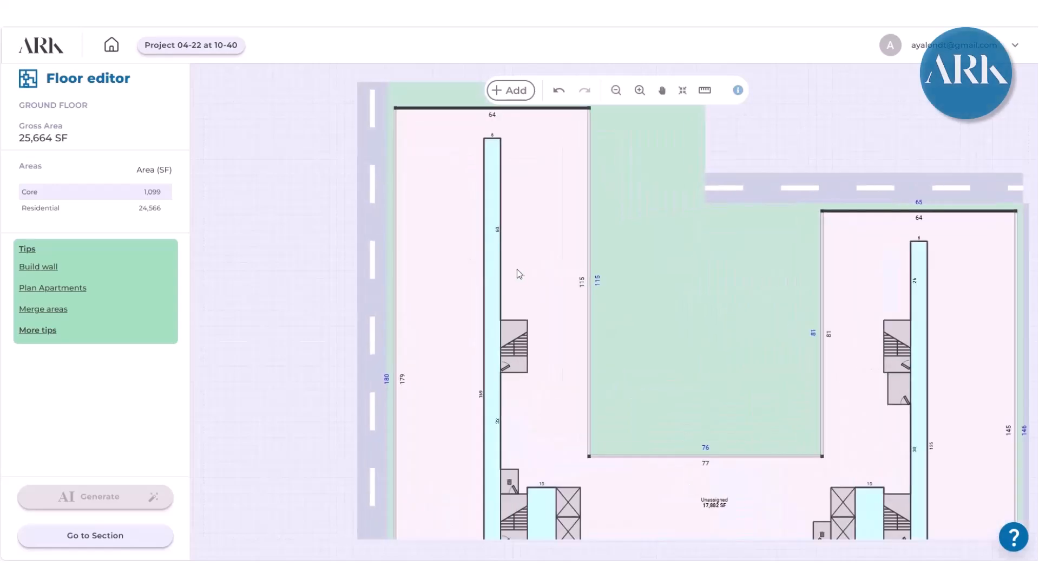
left_click(499, 266)
left_click_drag(496, 264, 484, 265)
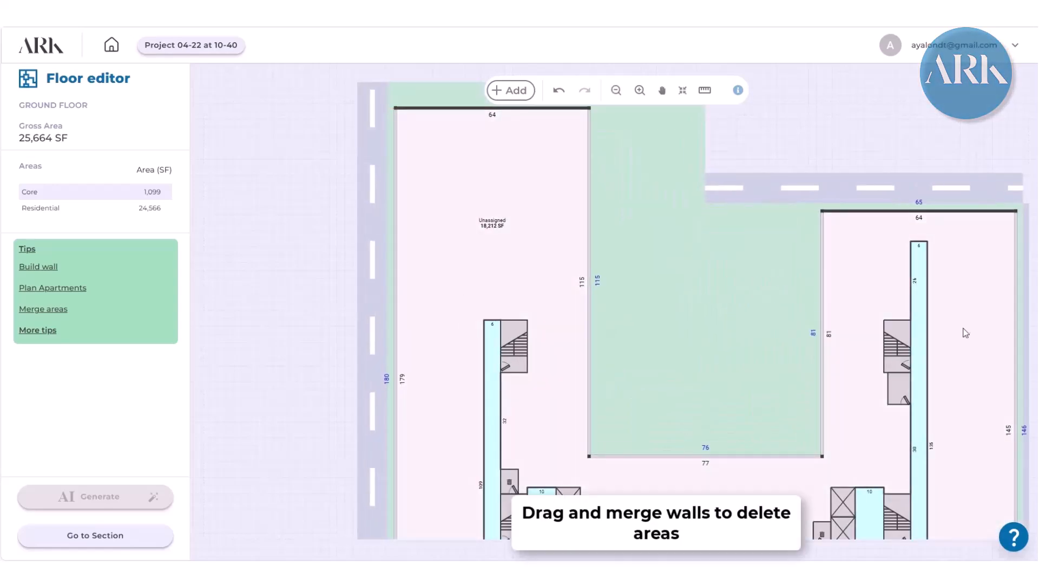
left_click_drag(913, 291, 928, 291)
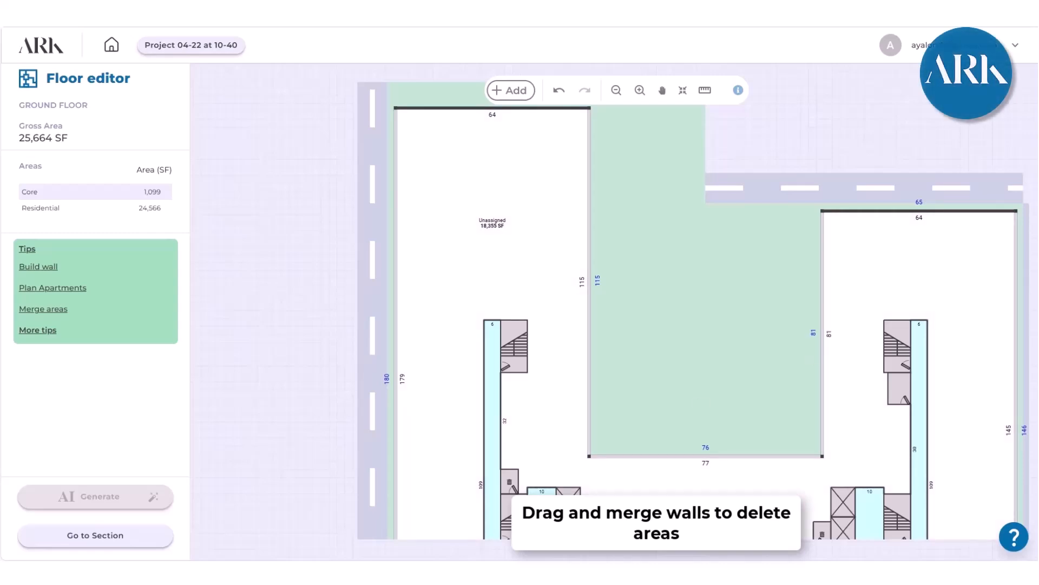
- Delete the left wing's corridor below the upper stair and reshape the remainder into a 35 by 5 ft egress passage to the exterior wall
left_click_drag(501, 418, 460, 421)
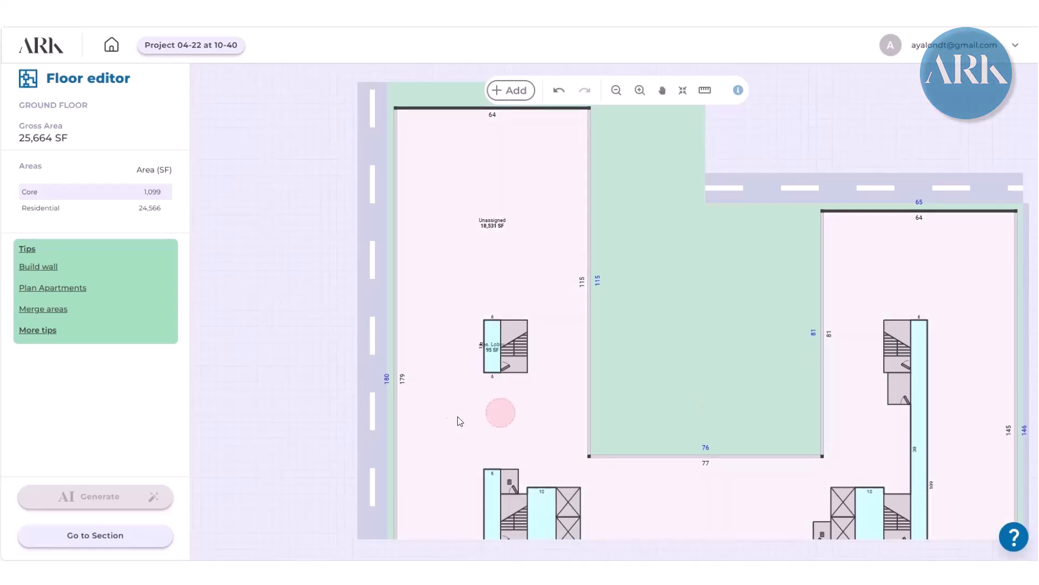
left_click_drag(485, 347, 435, 360)
- Delete the right wing's corridor stretch between the upper storage room and the lower core by merging its walls
scroll(434, 361, "down", 3)
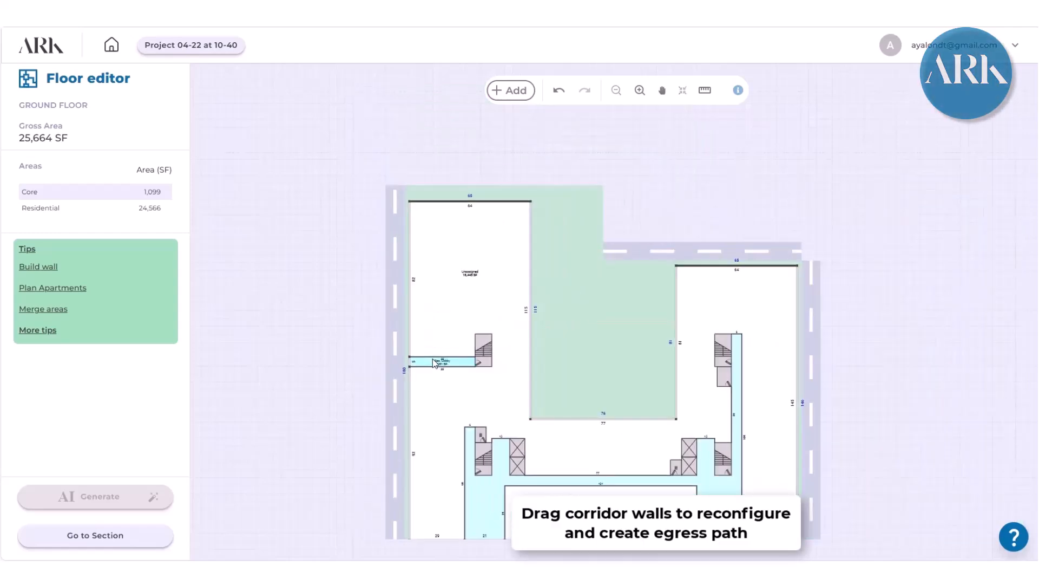
scroll(769, 336, "up", 5)
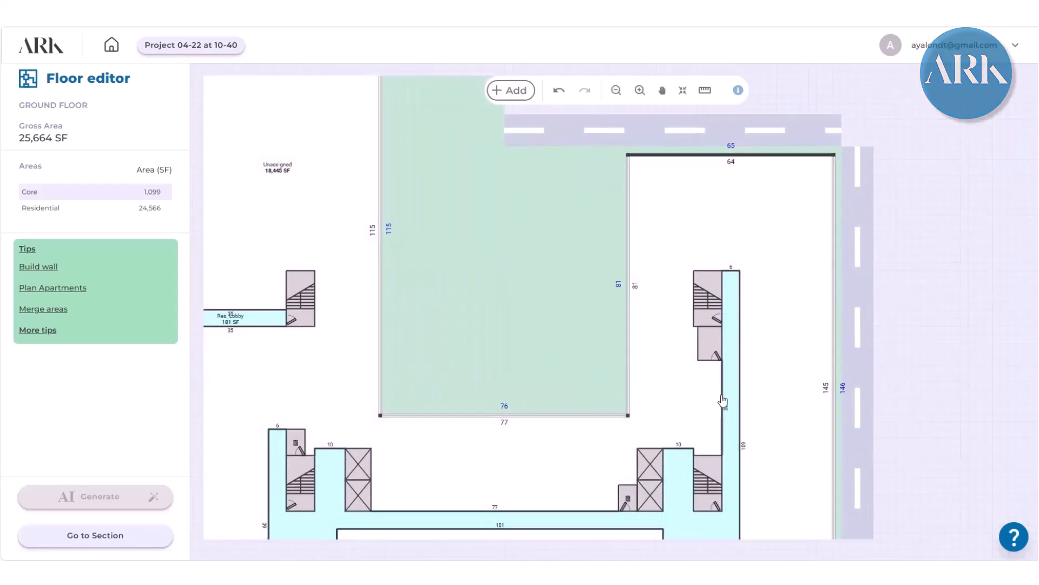
left_click_drag(723, 397, 742, 399)
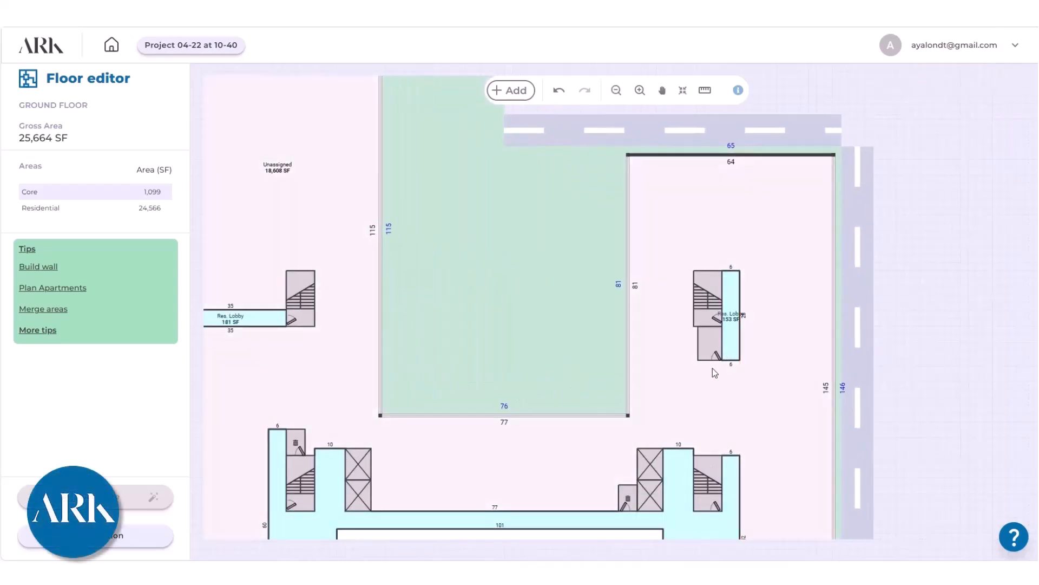
- Remove the storage room below the right wing's upper stair from the SB1 floor type only
left_click(710, 347)
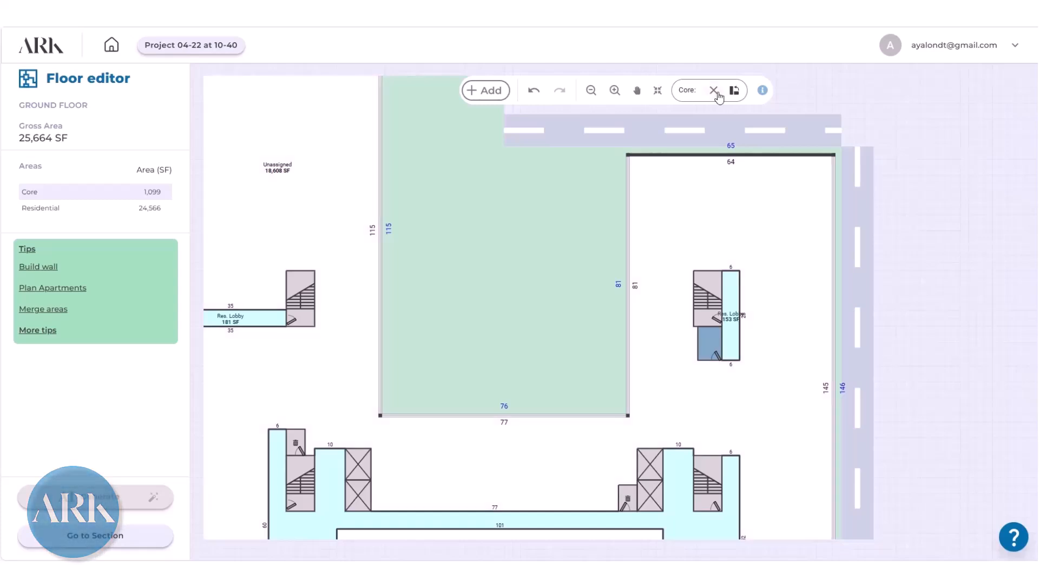
left_click(715, 91)
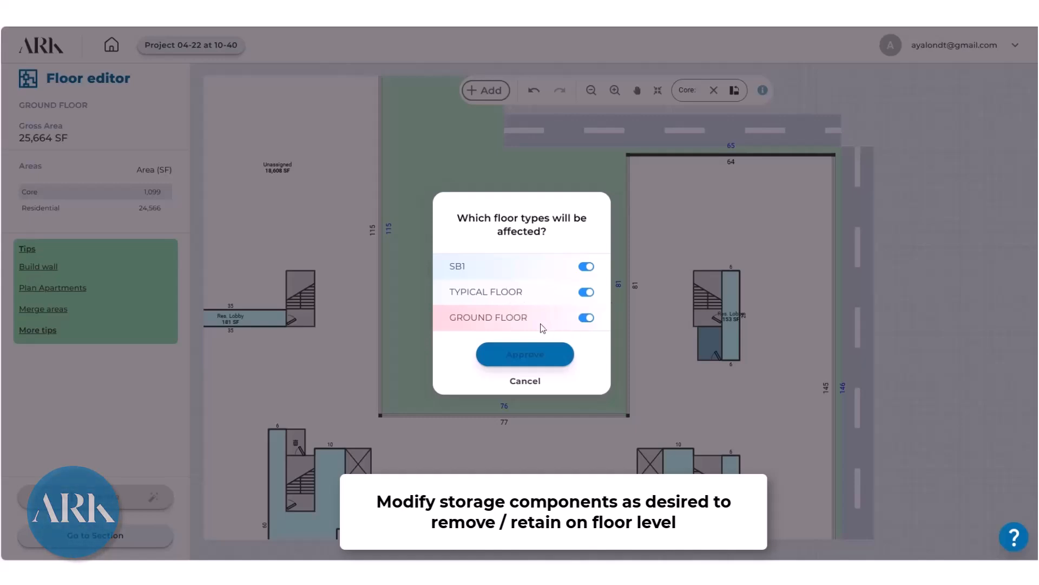
left_click(588, 268)
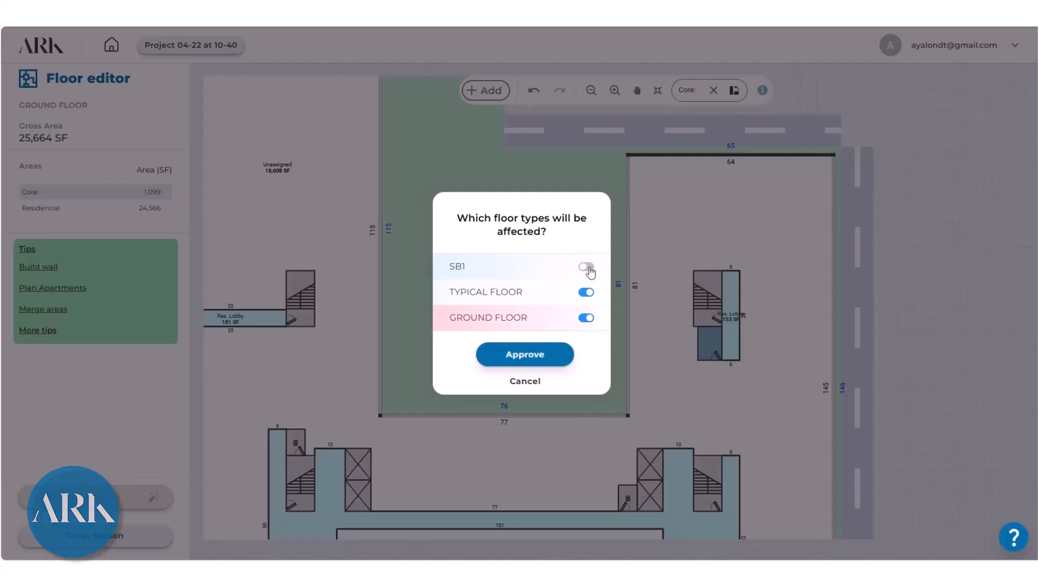
left_click(532, 358)
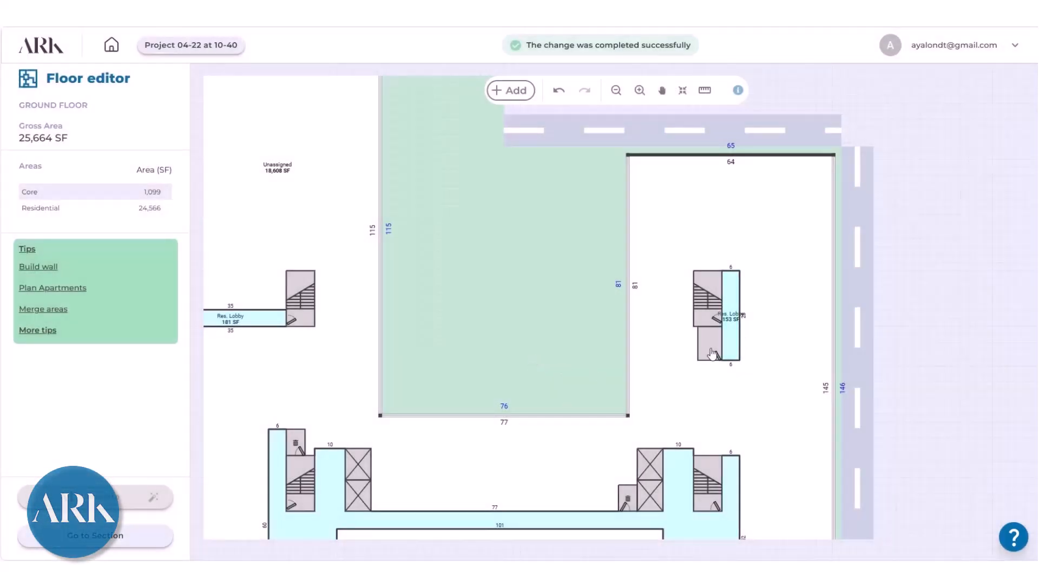
- Remove the same storage room from the ground floor, keeping it on the typical floor
left_click(713, 354)
left_click(716, 90)
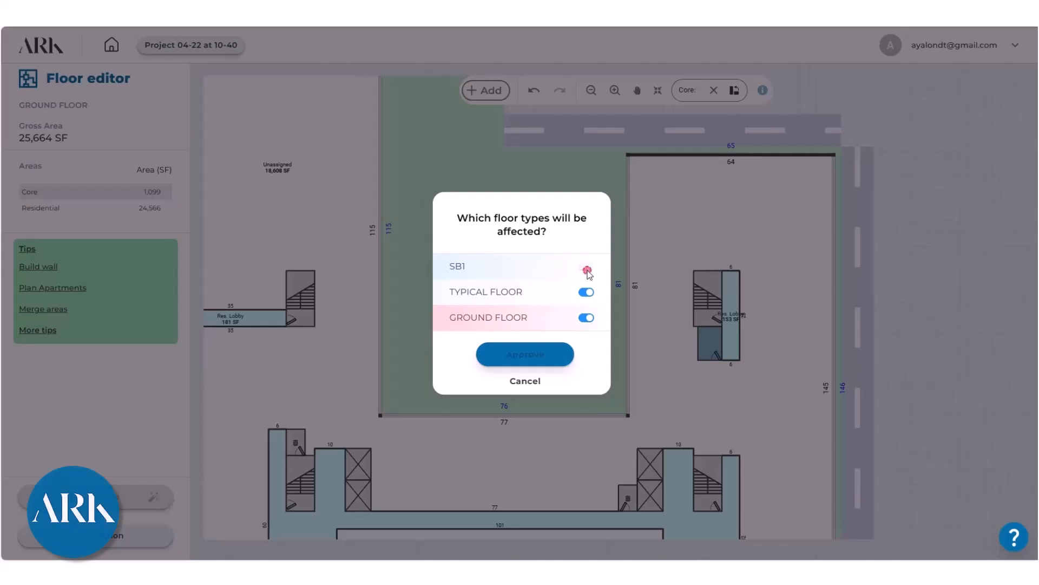
left_click(588, 319)
left_click(528, 355)
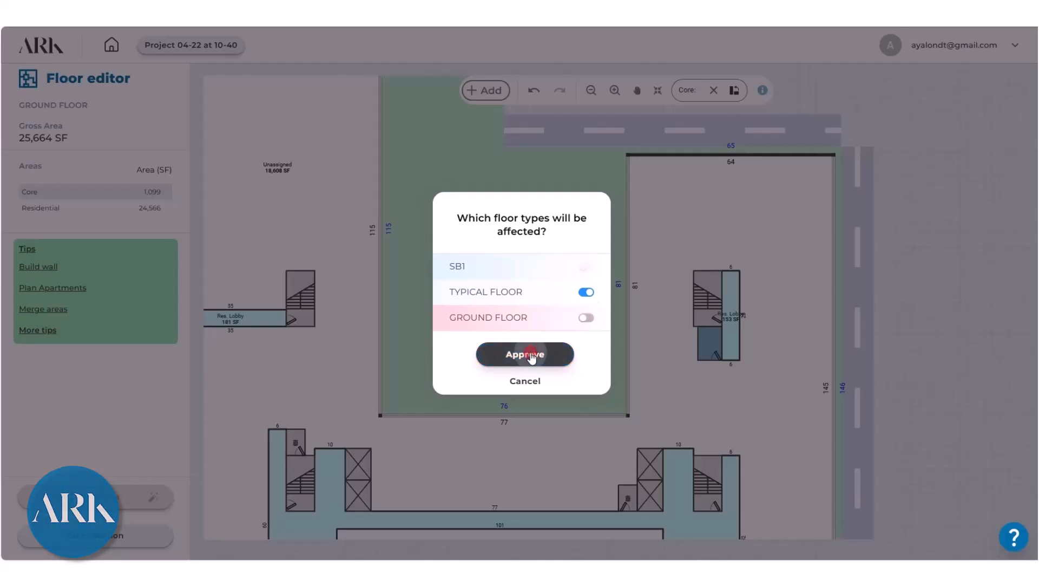
- Reshape the corridor beside the right wing's upper stair into a 35 by 5 ft egress passage reaching the exterior wall
left_click_drag(741, 316, 877, 309)
left_click_drag(756, 362, 747, 327)
left_click_drag(750, 274, 749, 309)
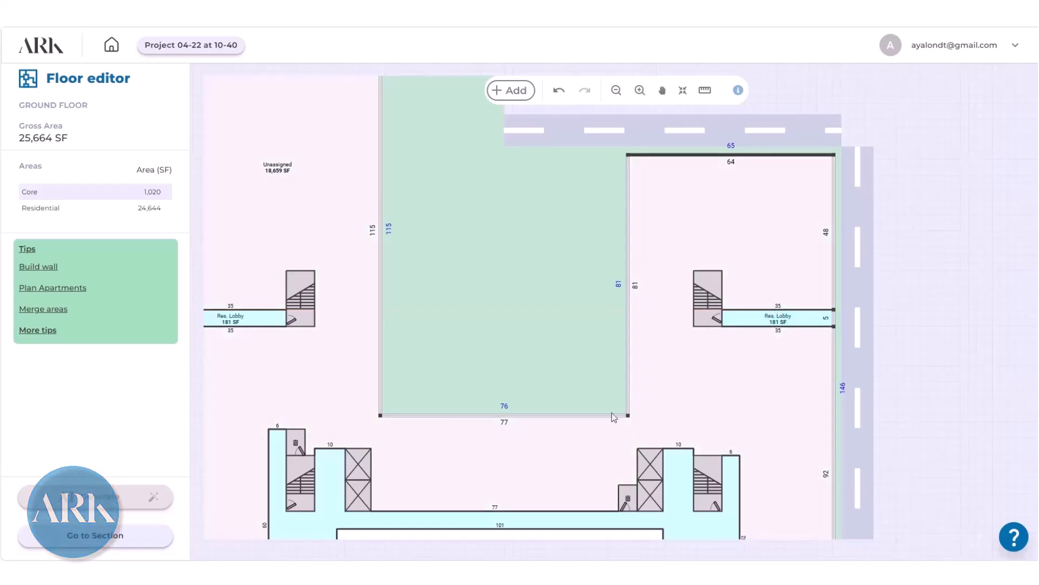
- Enlarge the ground floor over the courtyard by moving its exterior walls out, making the left wing's upper edge 99 ft long
left_click_drag(517, 417, 531, 160)
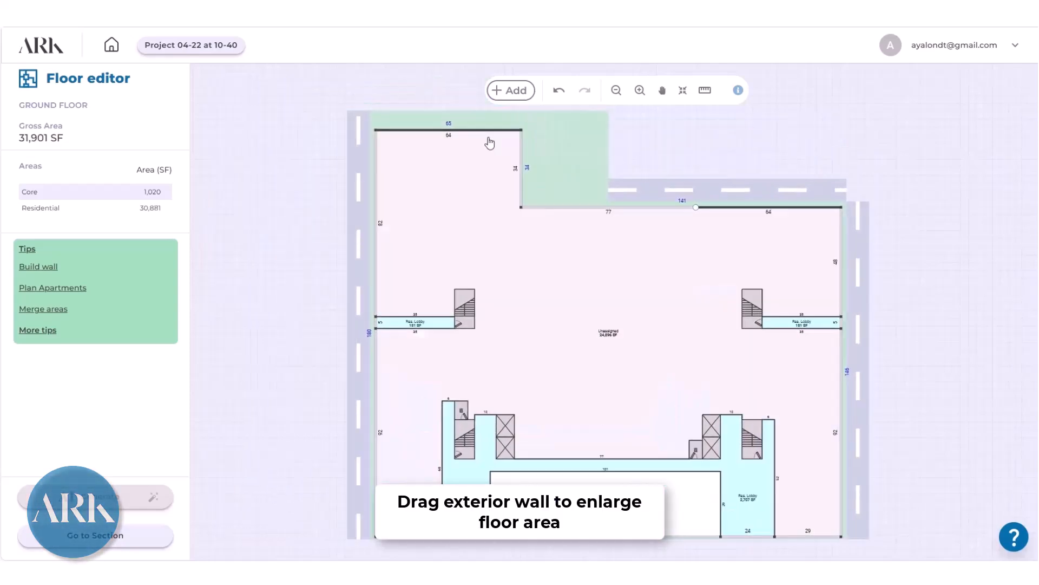
left_click_drag(488, 138, 609, 170)
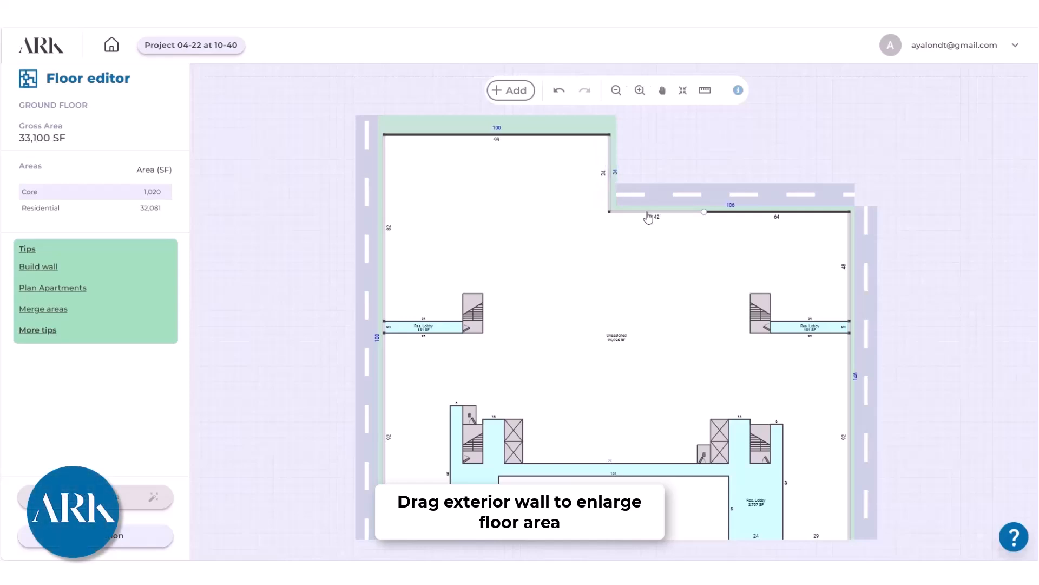
- Set the use of the large unassigned ground floor area to Commercial
scroll(677, 219, "up", 3)
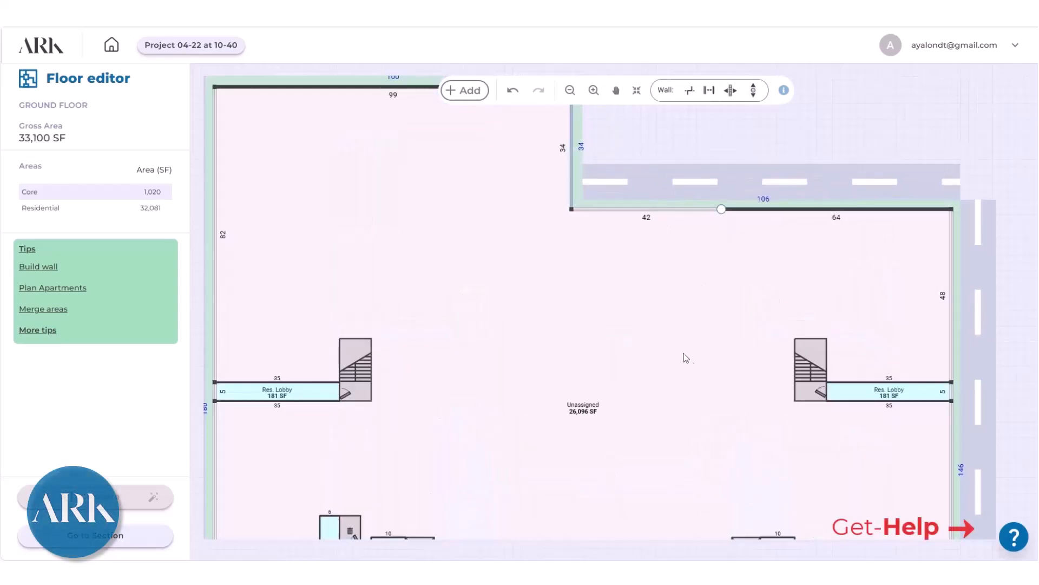
left_click(599, 359)
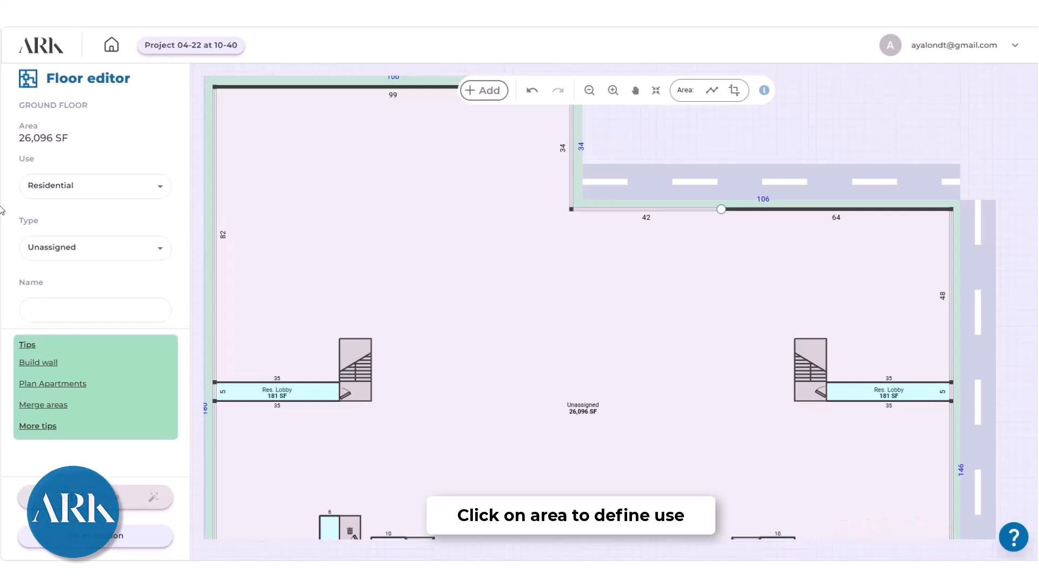
left_click(159, 185)
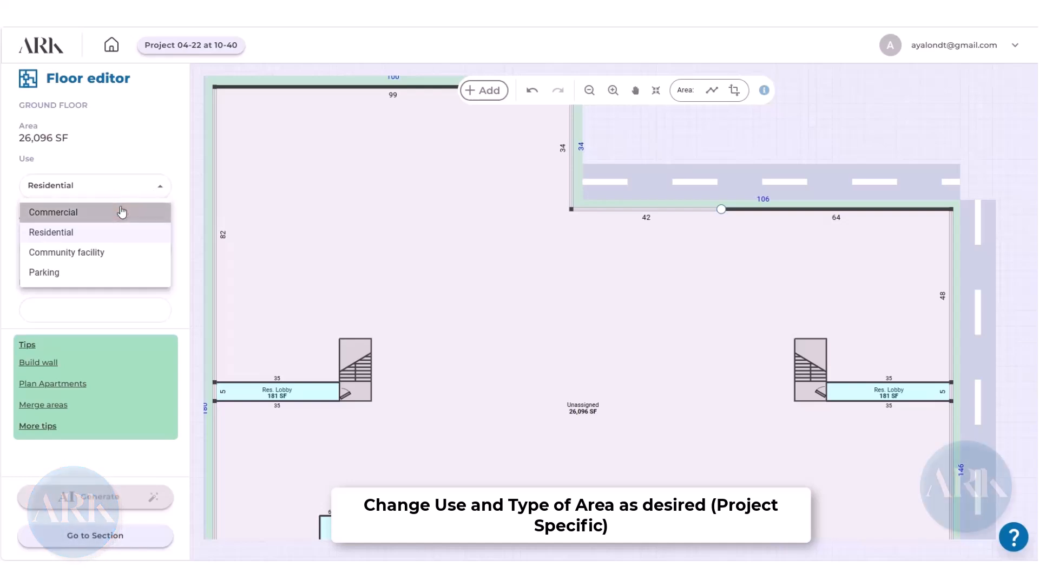
left_click(121, 211)
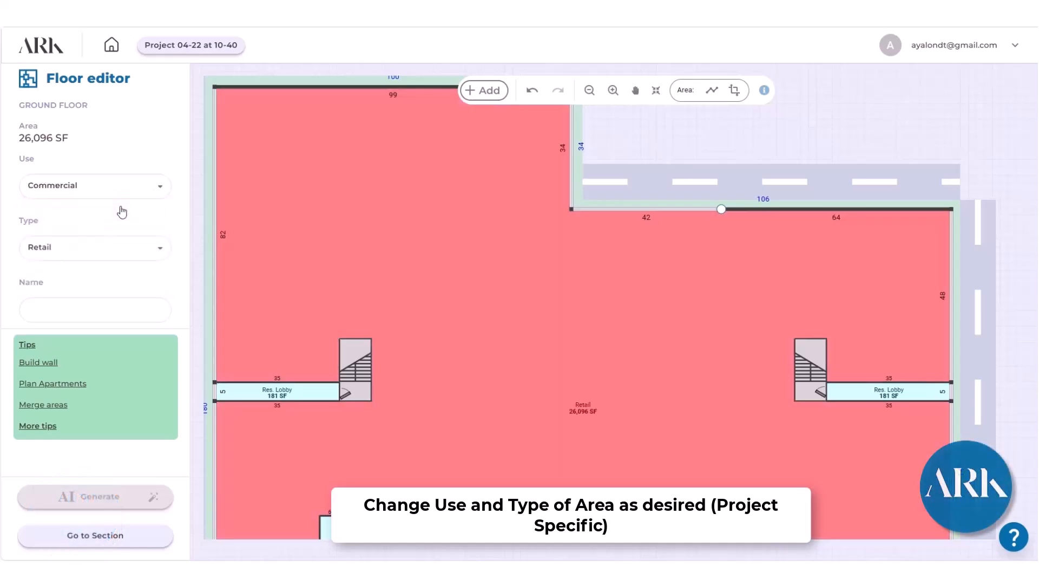
- Set the use of the large ground floor area to Parking and the unassigned area between the lobbies to Commercial
left_click(160, 189)
left_click(112, 273)
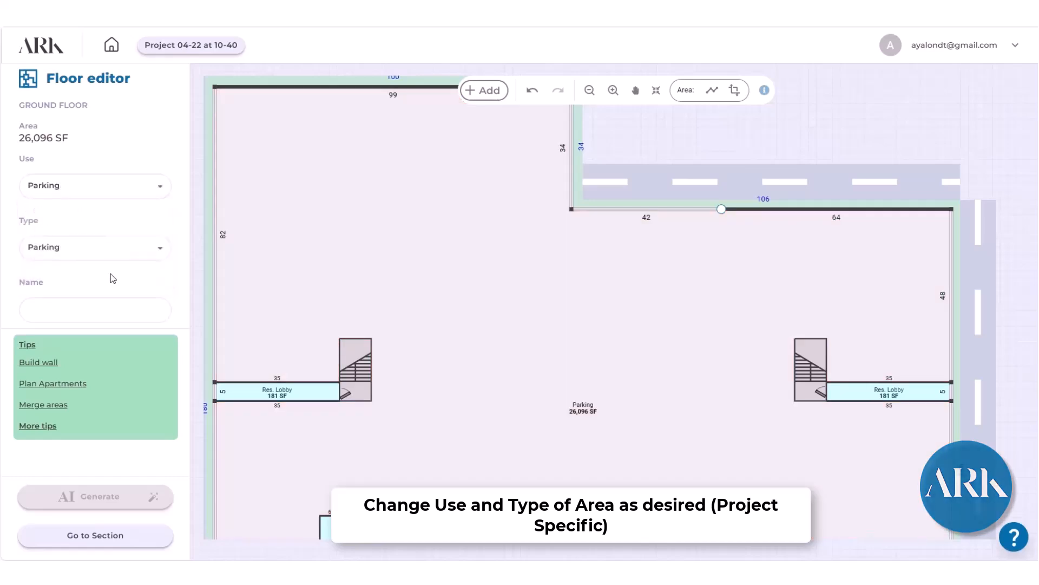
scroll(453, 272, "down", 3)
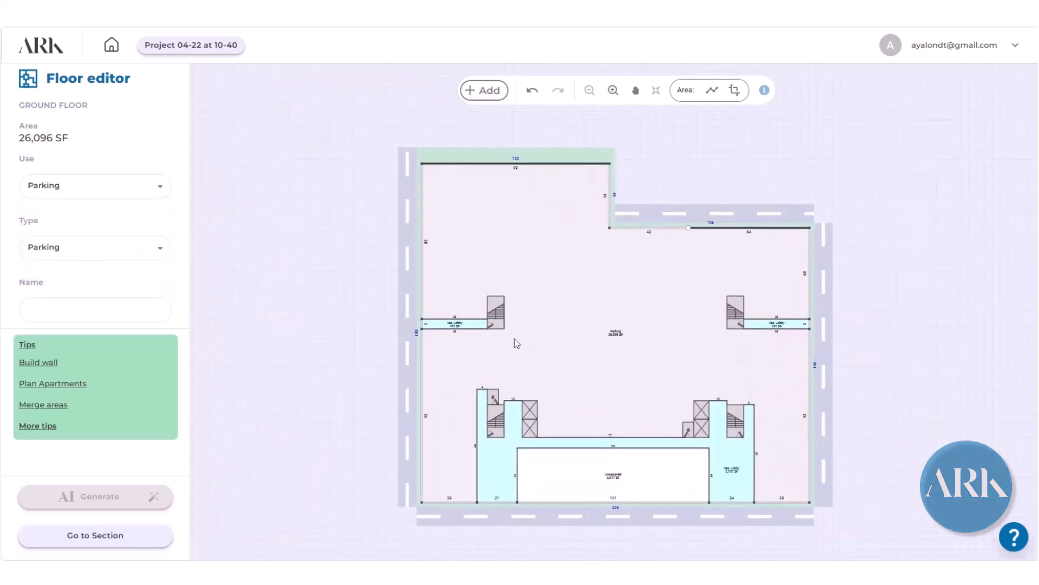
left_click(616, 464)
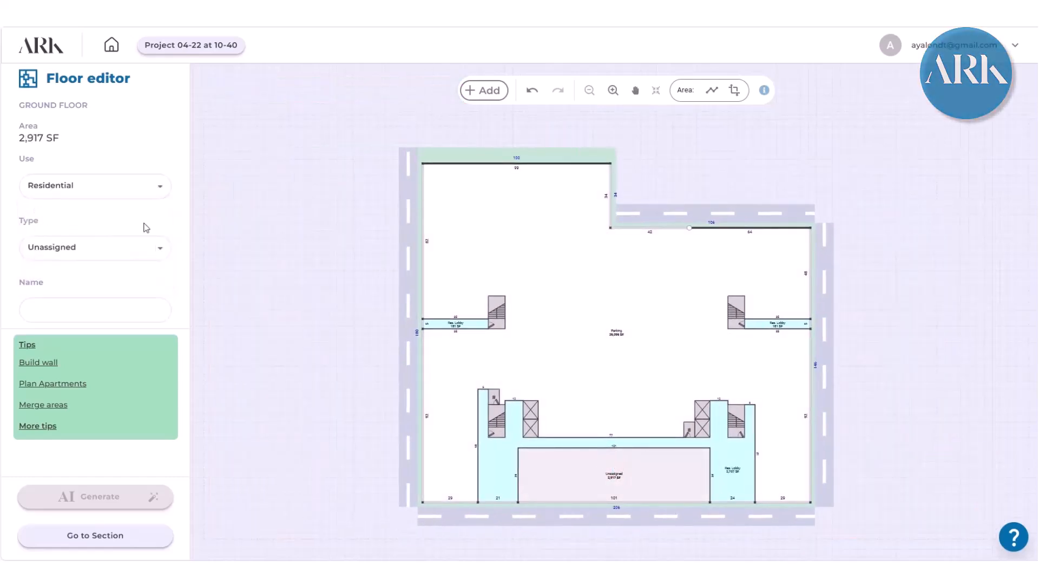
left_click(157, 186)
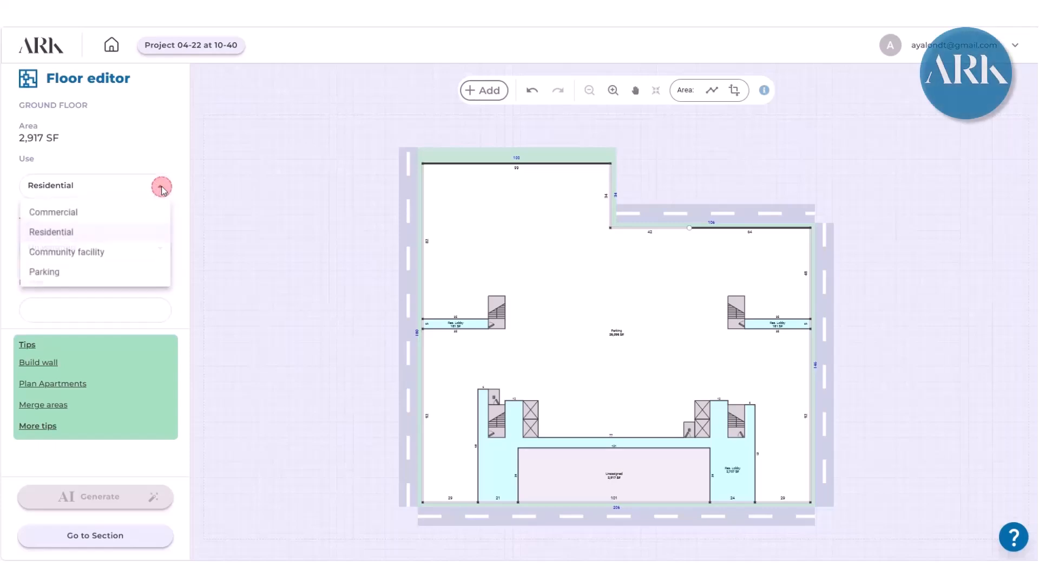
left_click(118, 211)
- Enlarge the Retail area to about 6,718 SF by moving its upper wall past the elevators, absorbing the lobby strip that connects both lobbies
scroll(626, 464, "up", 3)
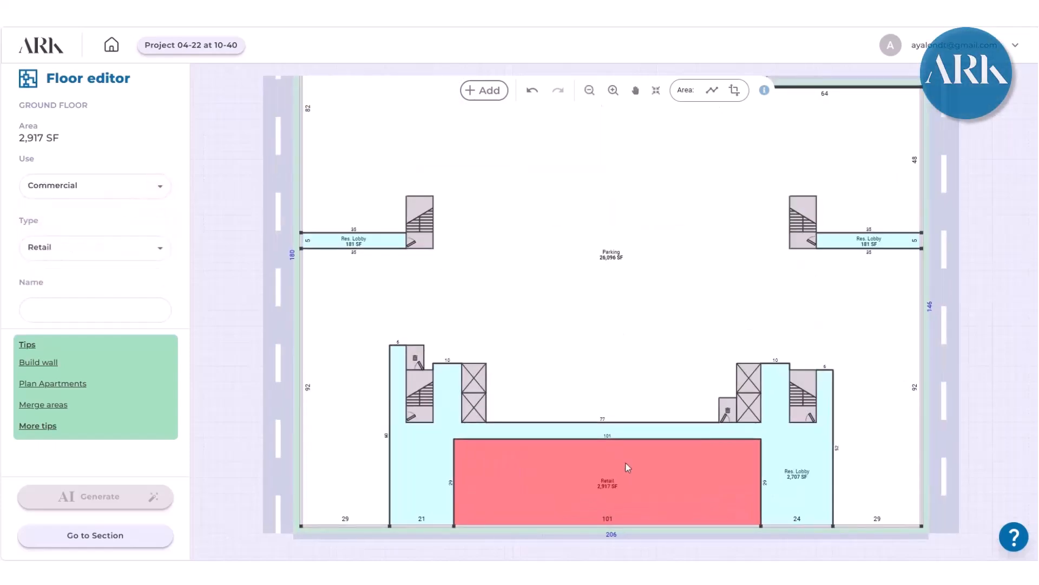
left_click_drag(615, 438, 615, 299)
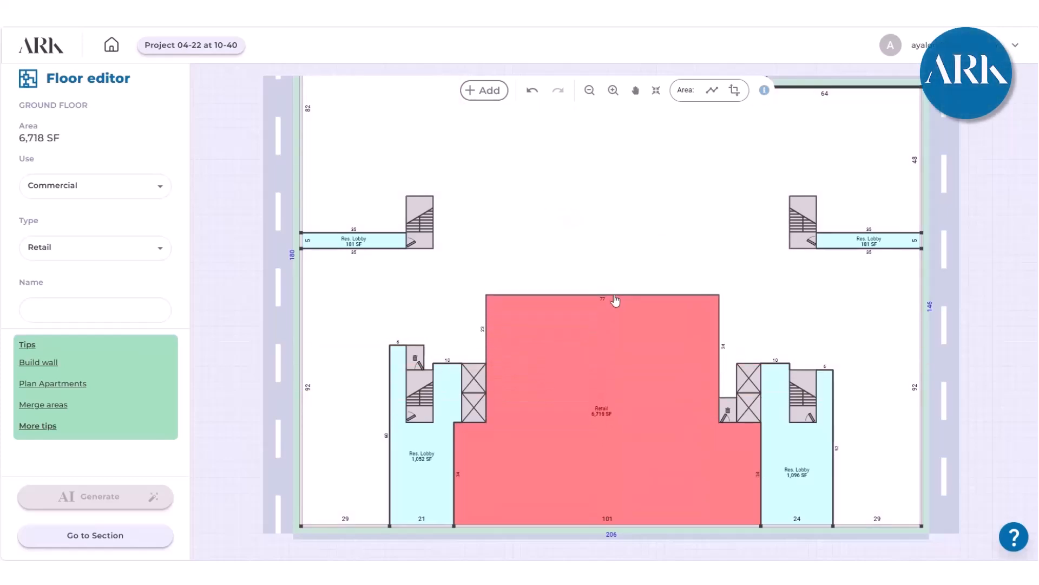
scroll(615, 298, "down", 3)
scroll(539, 250, "up", 2)
scroll(538, 250, "down", 2)
scroll(781, 441, "up", 1)
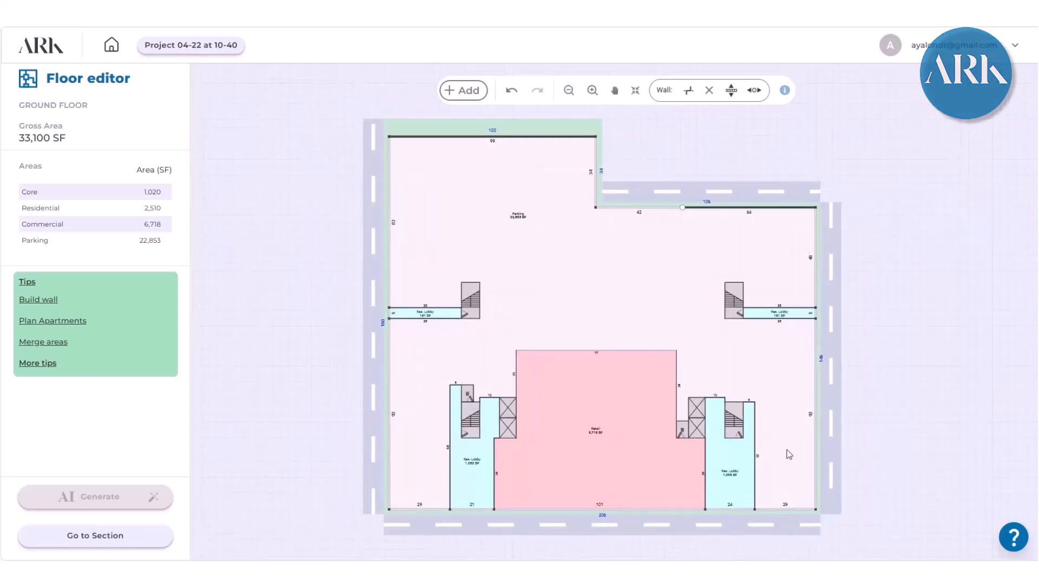
- Build a wall across the Parking area from the right lobby's upper corner to the right exterior wall
left_click(787, 449)
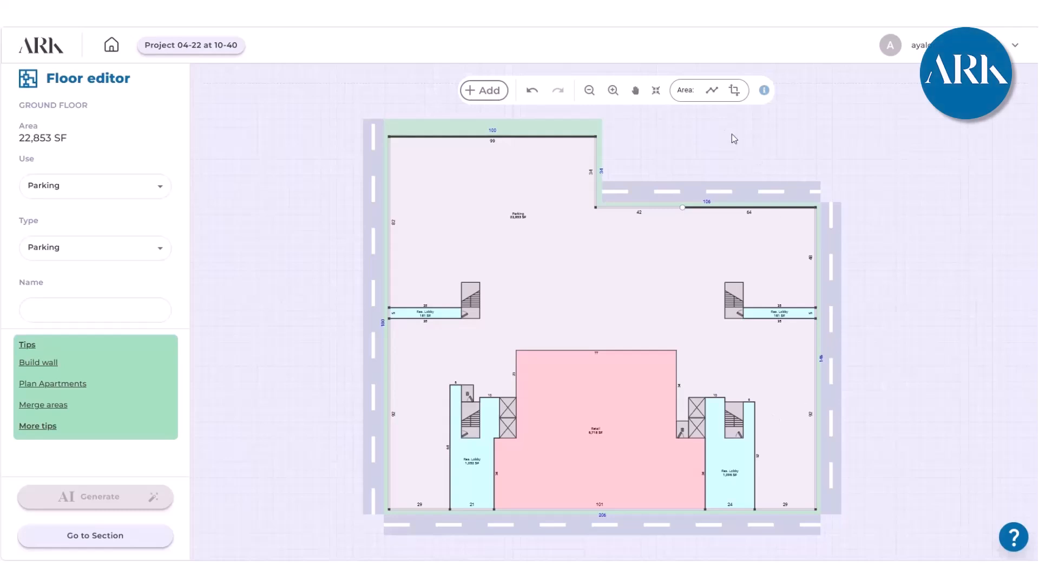
left_click(716, 92)
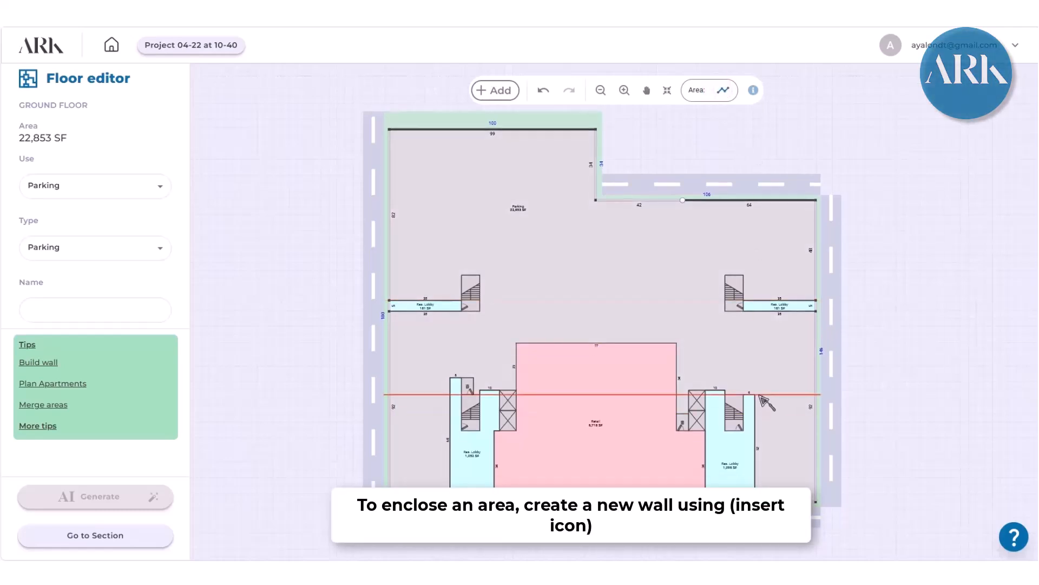
left_click(756, 395)
left_click(816, 395)
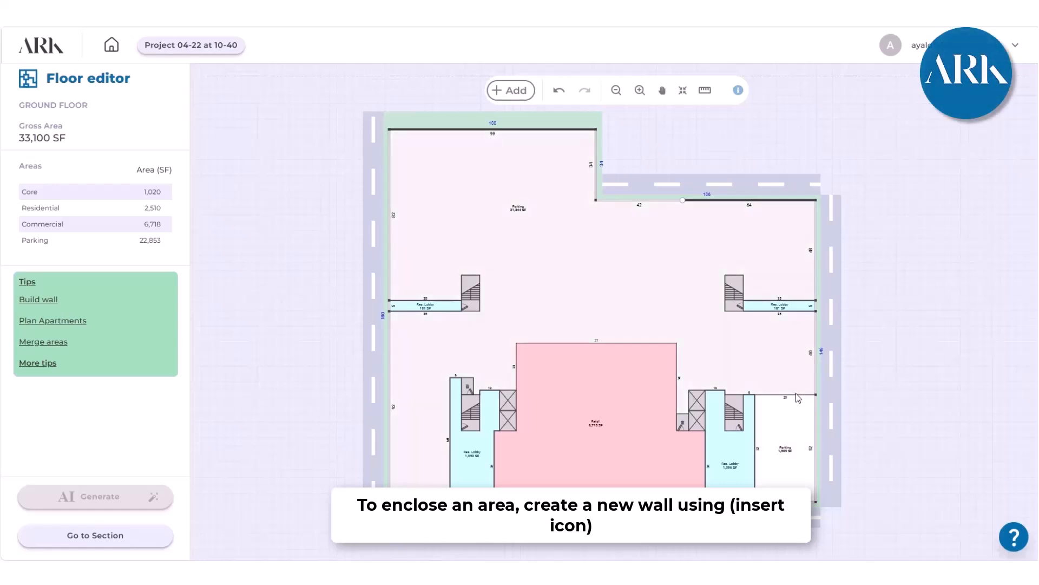
- Enlarge the enclosed area to about 3,256 SF by moving its walls up to the right egress passage and over to the stairs' inner edge
left_click(796, 395)
left_click_drag(797, 397, 797, 312)
left_click_drag(758, 355, 726, 353)
- Set the enclosed area below the right egress passage to Community facility use with the CF. Educational type
left_click(788, 389)
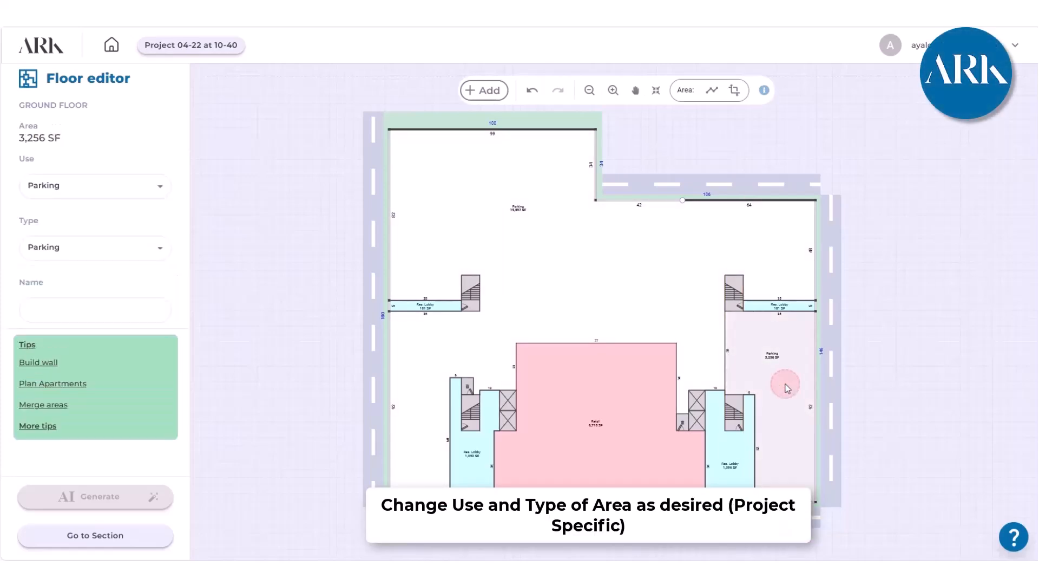
left_click(170, 191)
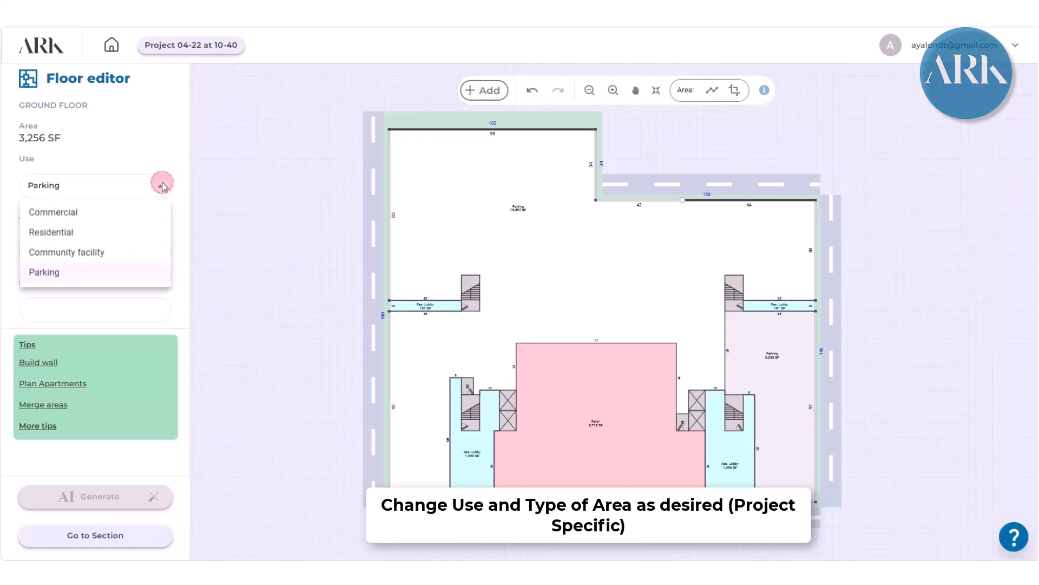
left_click(94, 257)
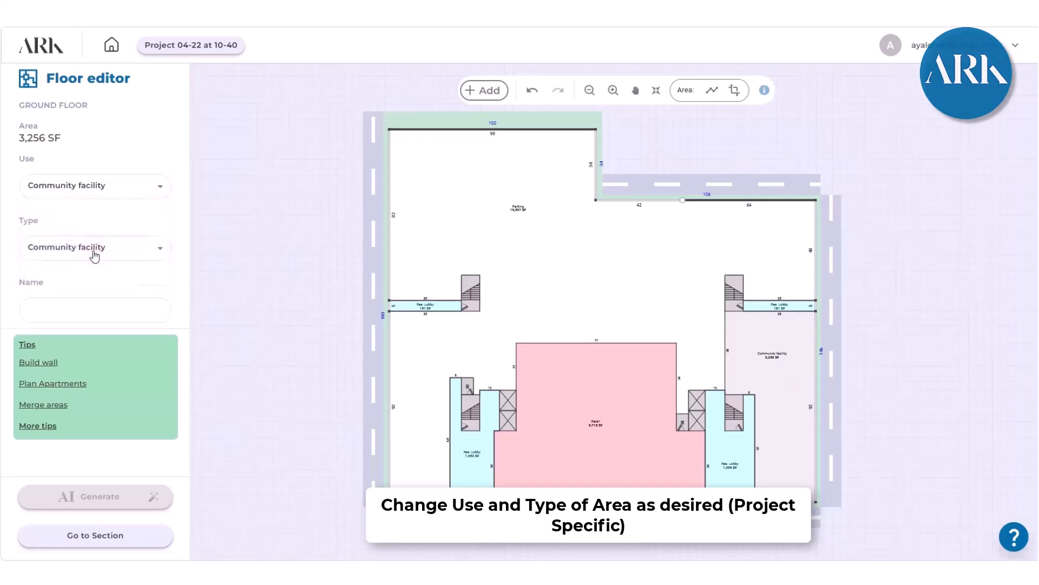
left_click(163, 255)
left_click(103, 310)
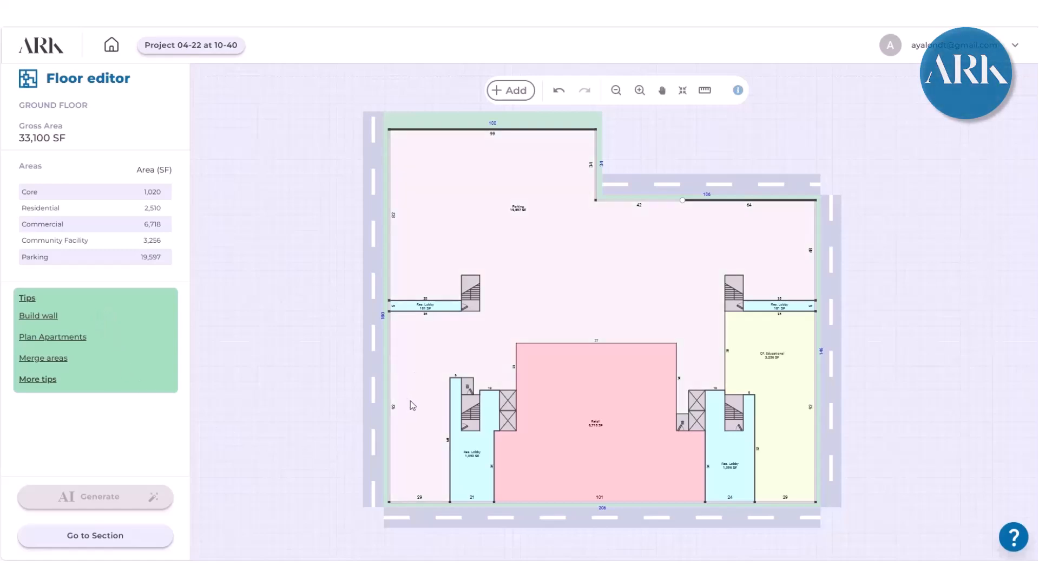
- Build a wall down from the Parking area's upper exterior wall and align it with the left stair's inner edge, 44 ft from the corner
left_click(428, 219)
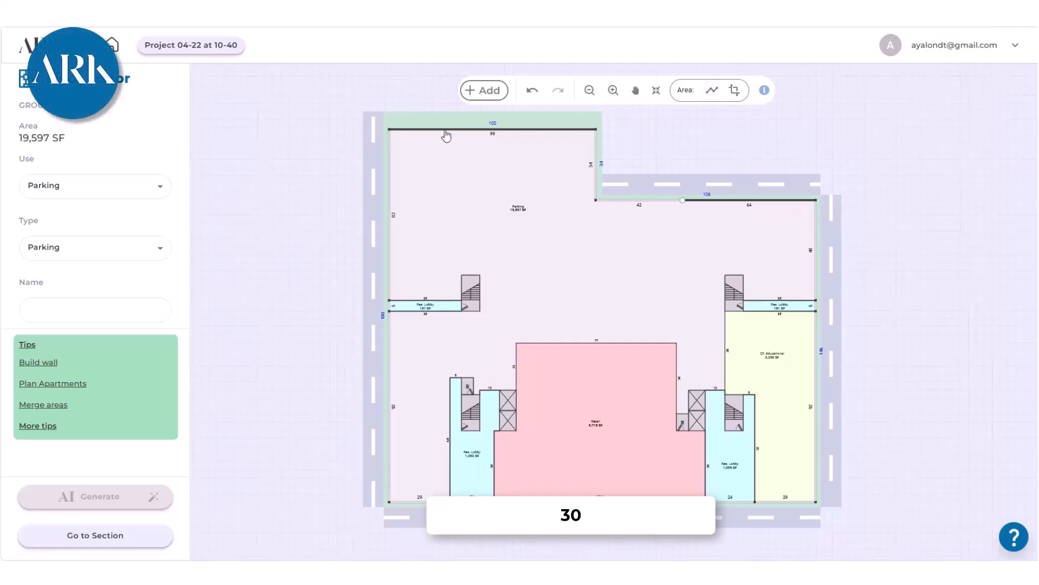
left_click(469, 130)
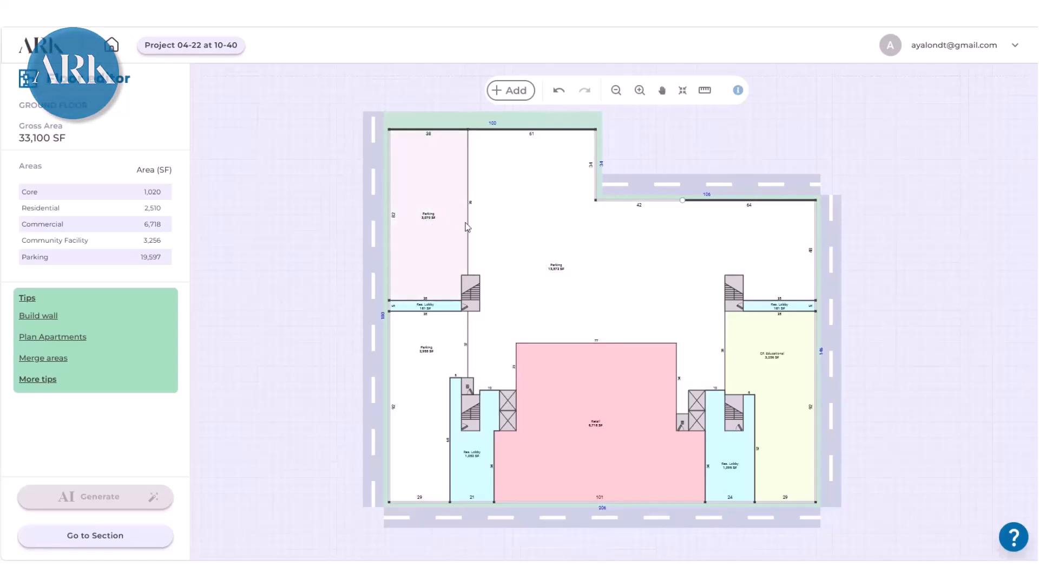
left_click_drag(470, 228, 481, 228)
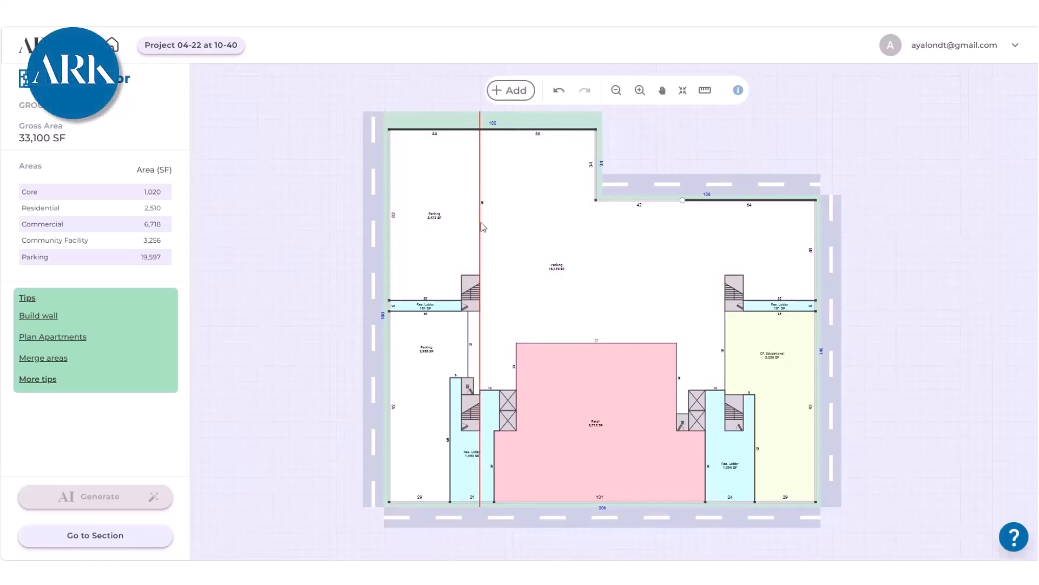
- Set the enclosed area above the left egress passage to Community facility use with the CF. Medical type
left_click(444, 223)
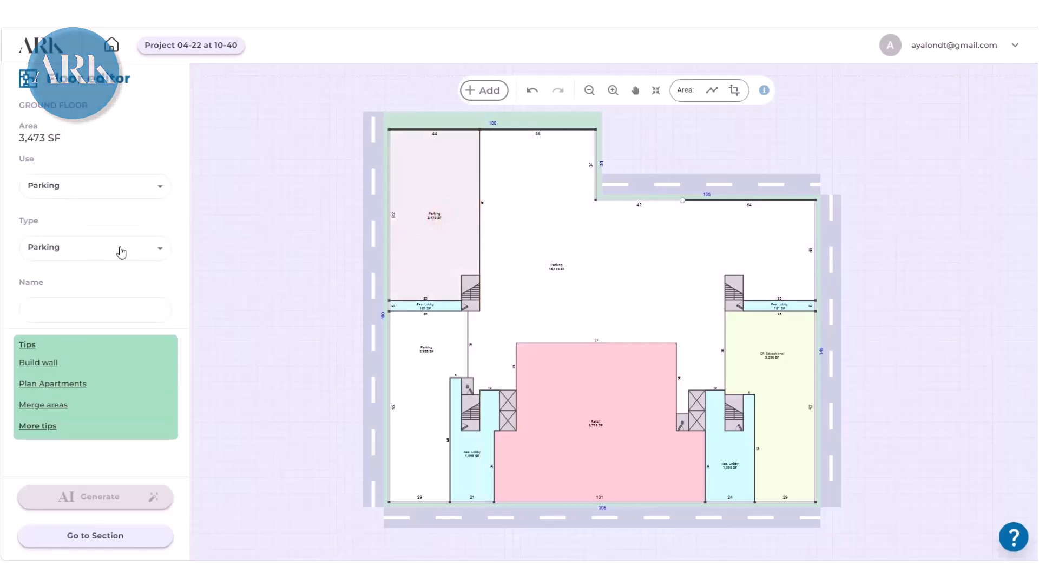
left_click(165, 193)
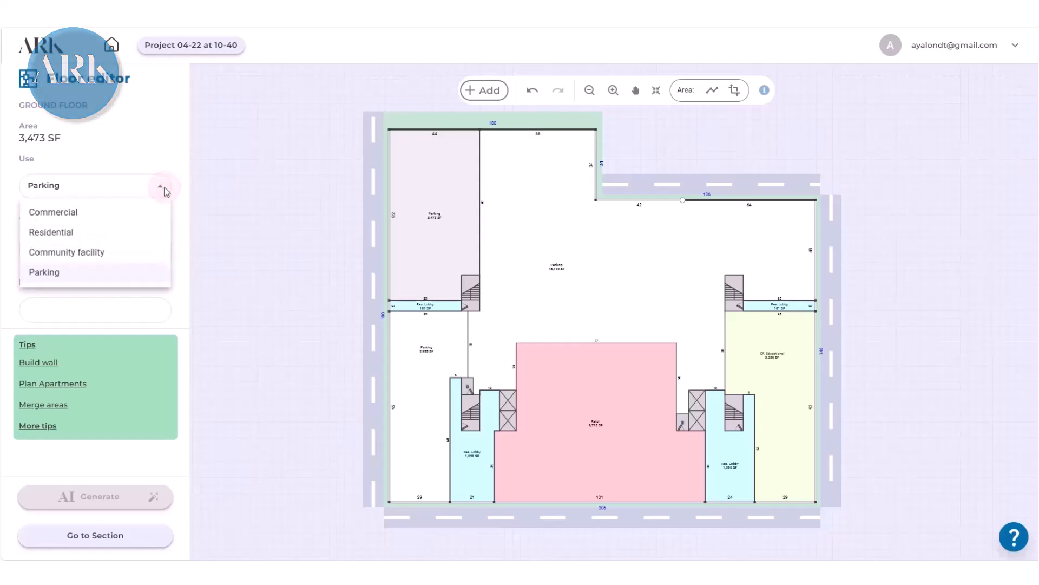
left_click(135, 253)
left_click(159, 248)
left_click(127, 294)
- Move the wall below the left stair out to the exterior wall, leaving a 29 by 60 ft area beside the left lobby
left_click(411, 393)
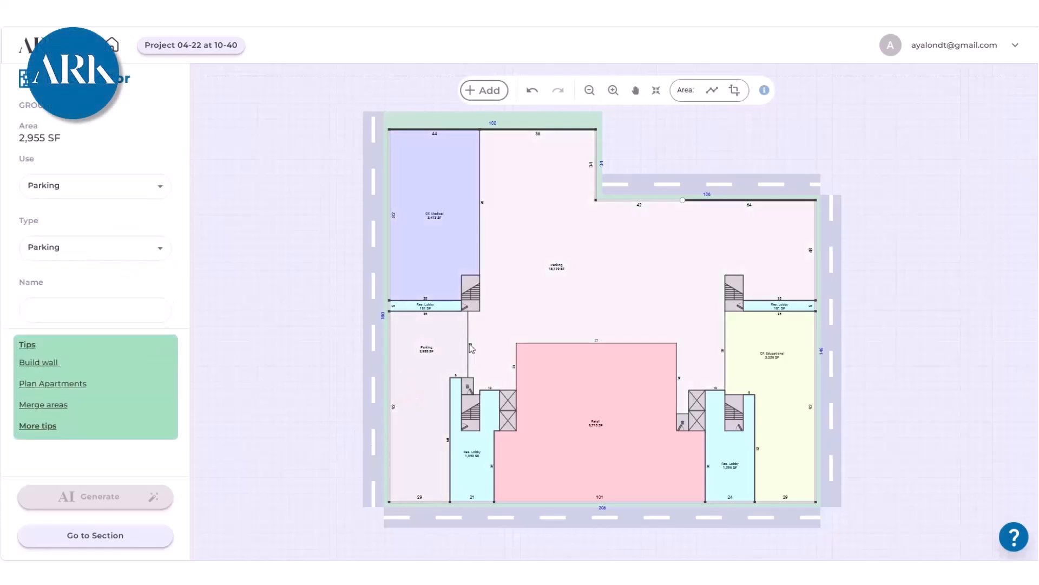
left_click_drag(469, 348, 325, 365)
left_click(409, 466)
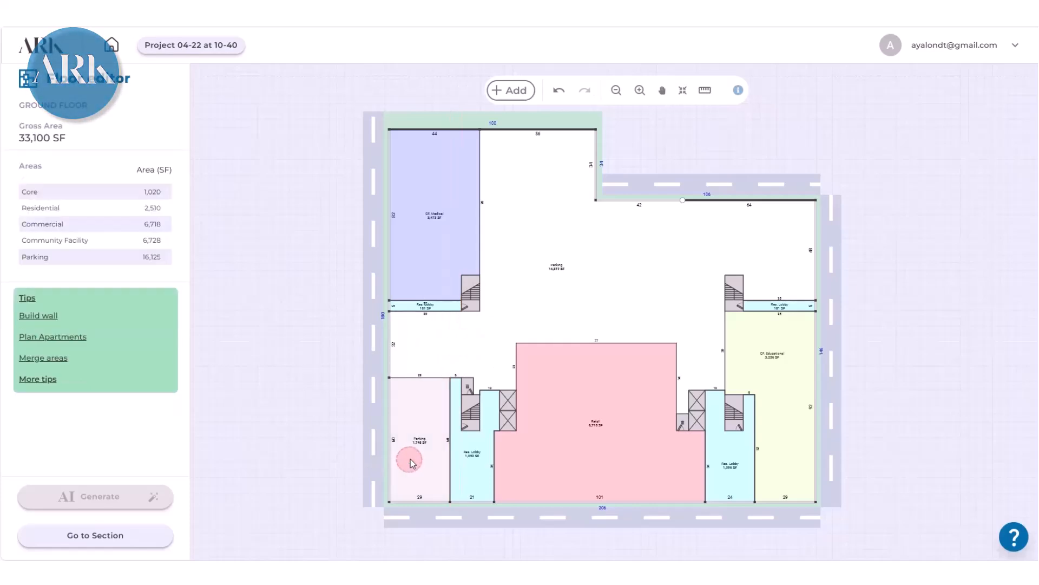
- Set the 29 by 60 ft area beside the left lobby to Residential use with the Res. Amenity type
left_click(416, 416)
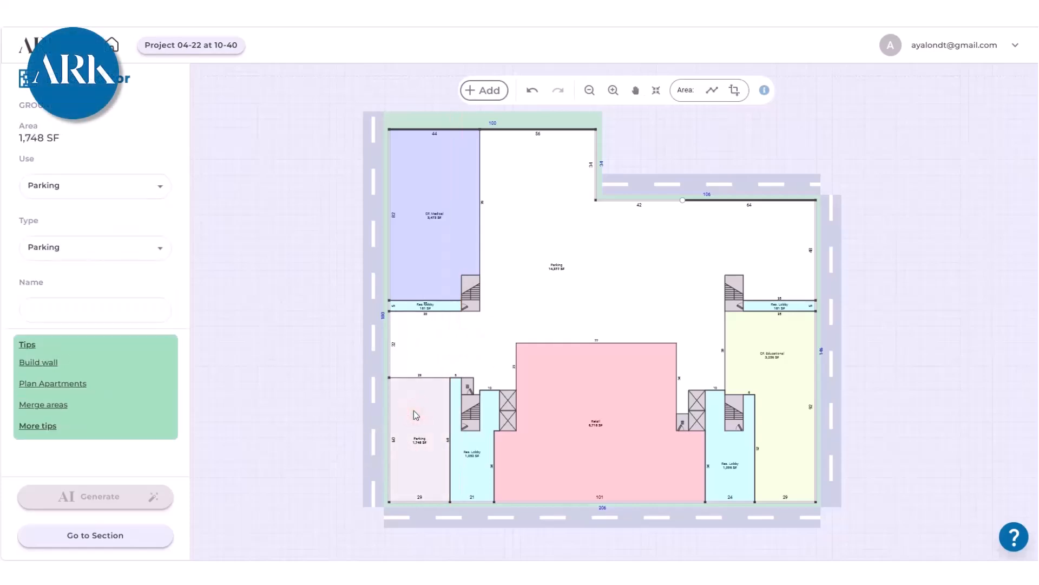
left_click(159, 187)
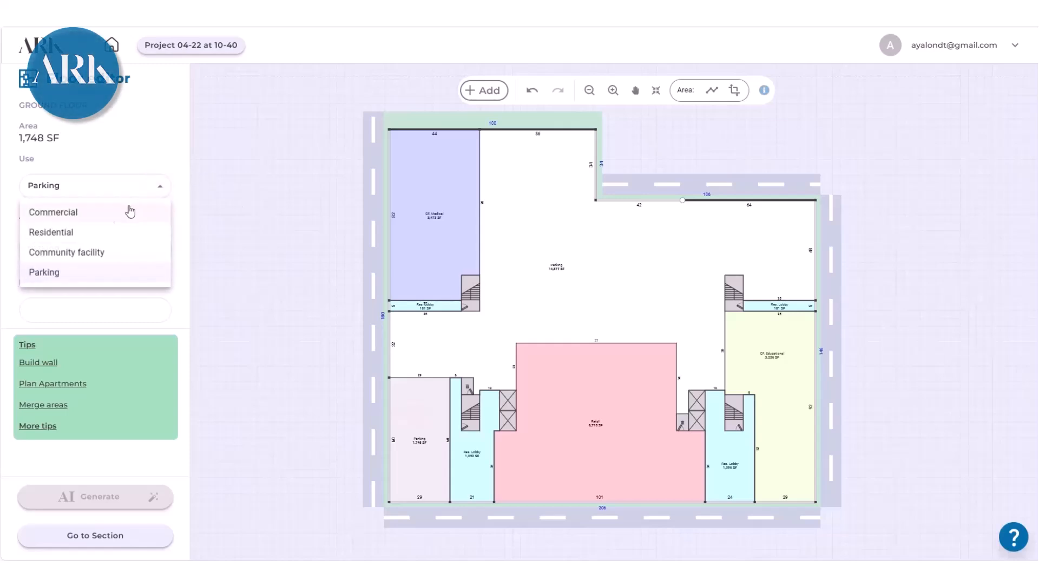
left_click(109, 234)
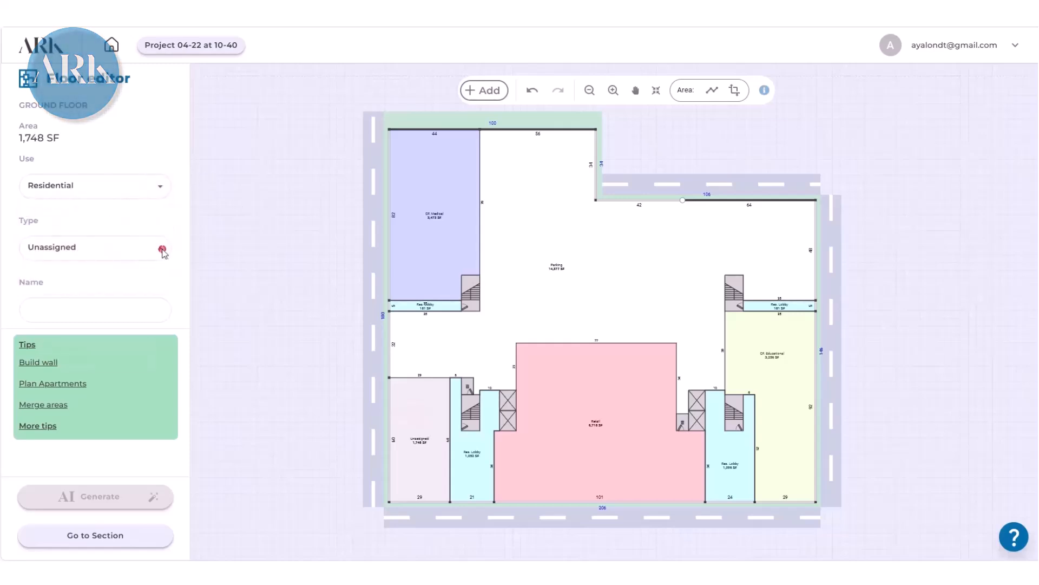
left_click(161, 250)
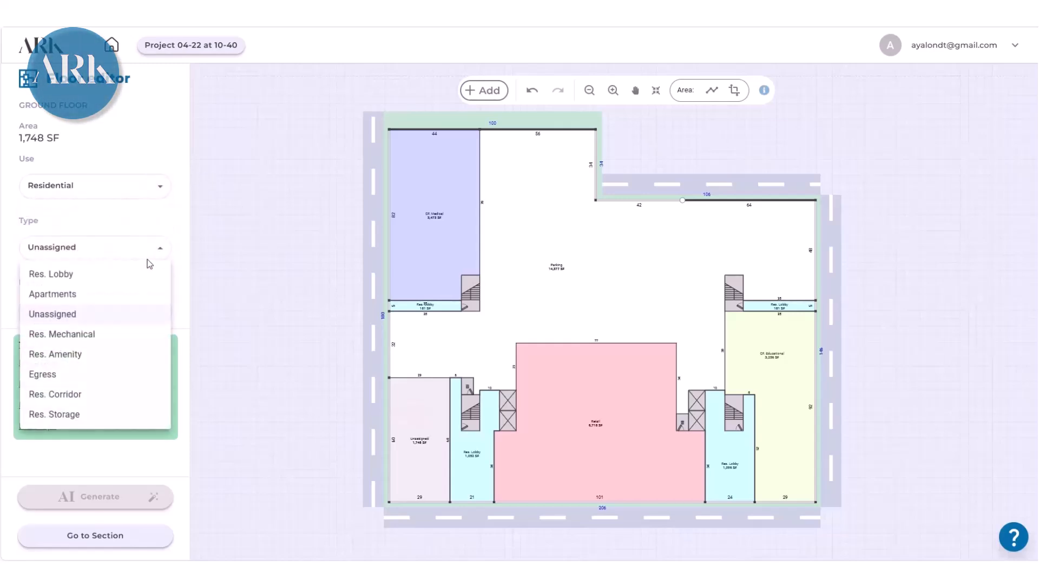
left_click(103, 355)
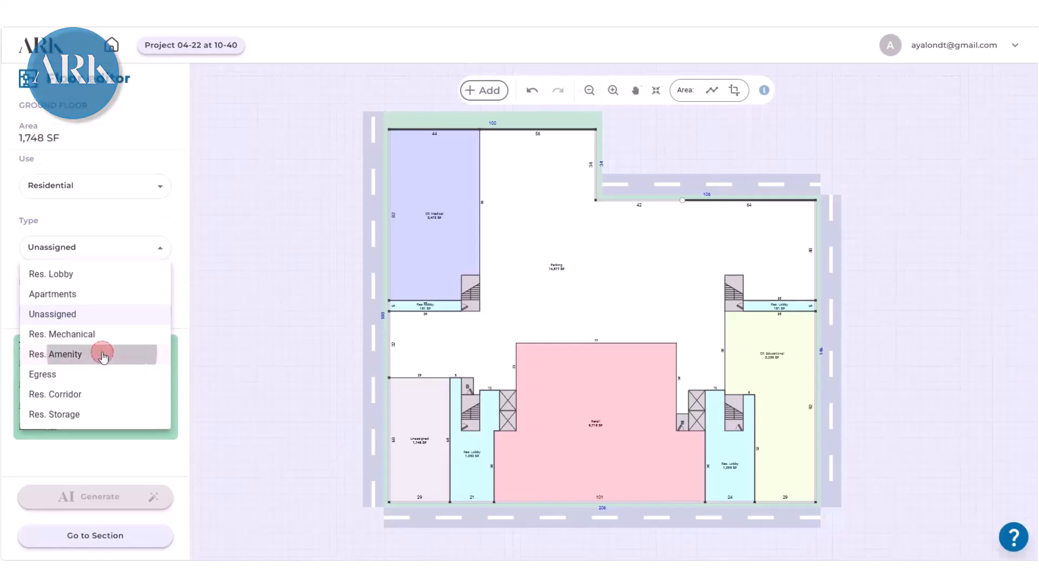
- Name the Res. Amenity area Gym
left_click(425, 433)
left_click(102, 301)
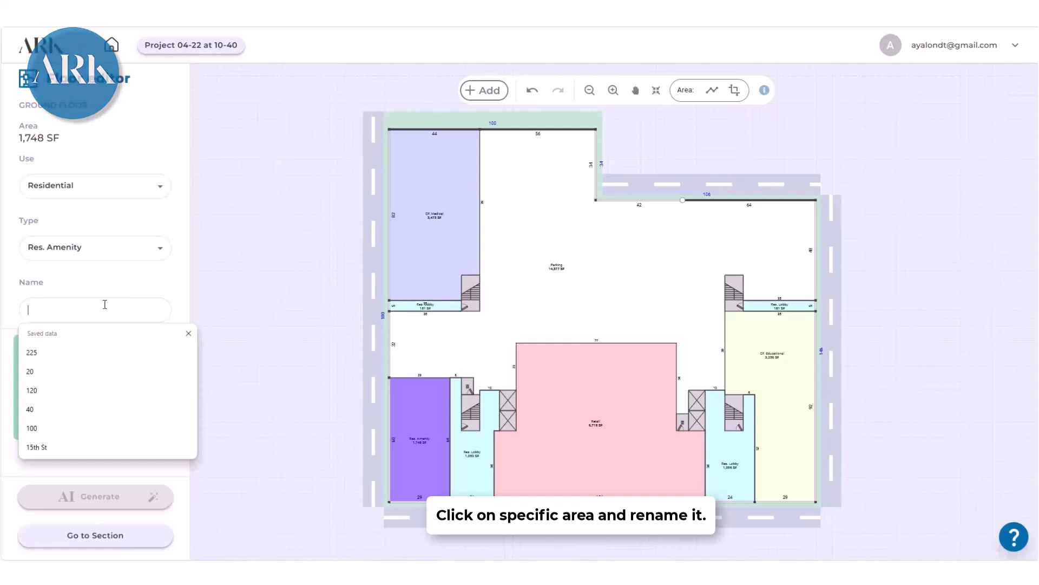
type("Gym")
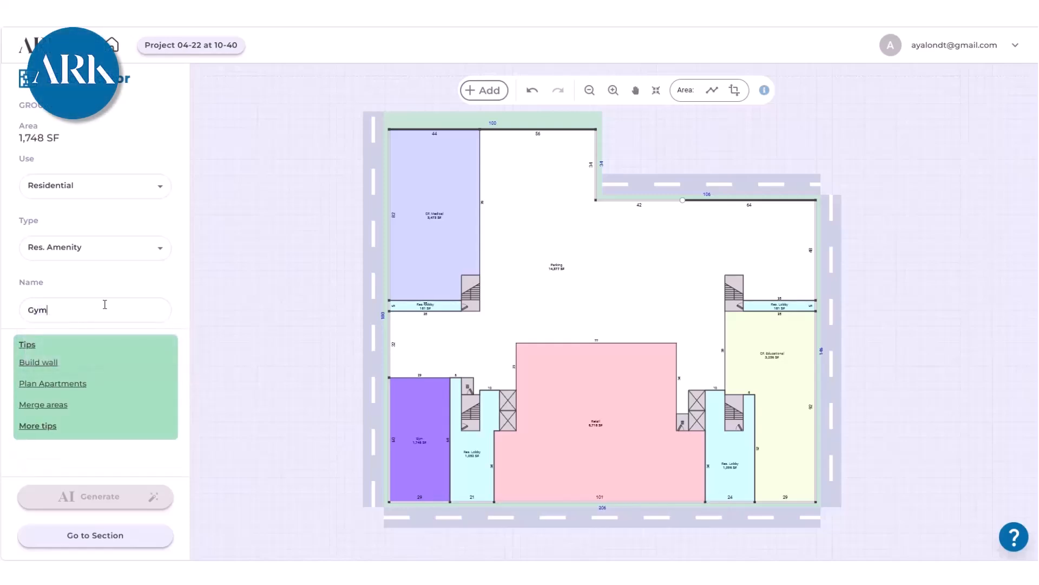
double_click(59, 313)
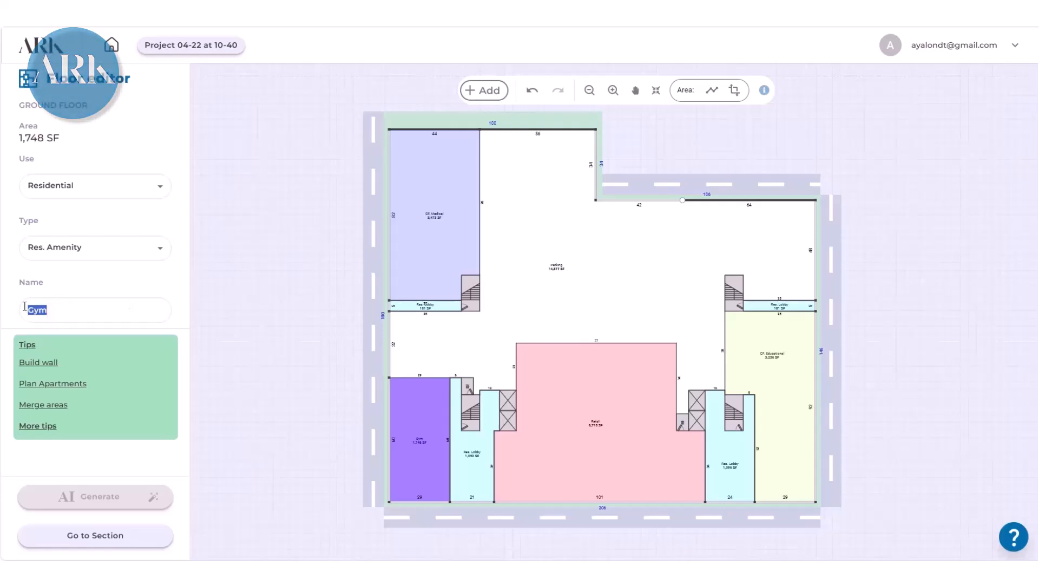
left_click(186, 297)
scroll(413, 435, "up", 5)
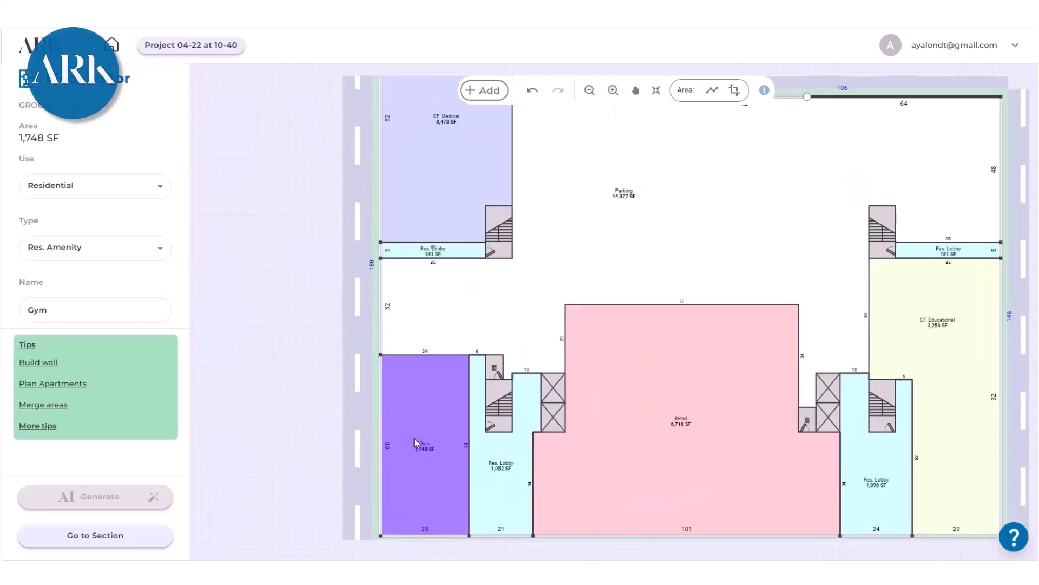
scroll(414, 437, "down", 3)
left_click_drag(414, 439, 448, 439)
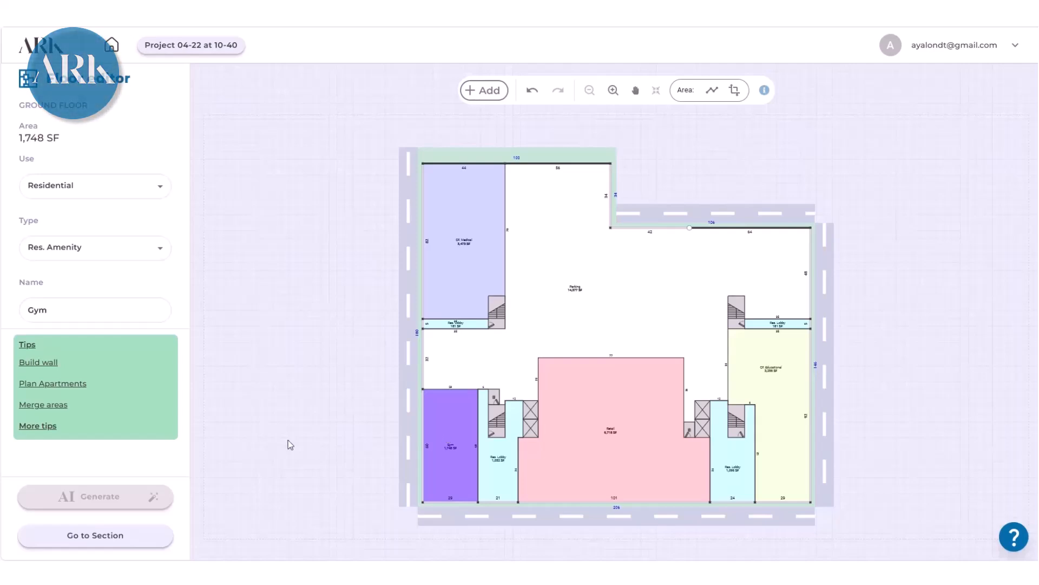
- Add a cellar below the ground floor in the building section and open its floor plan for editing
left_click(115, 536)
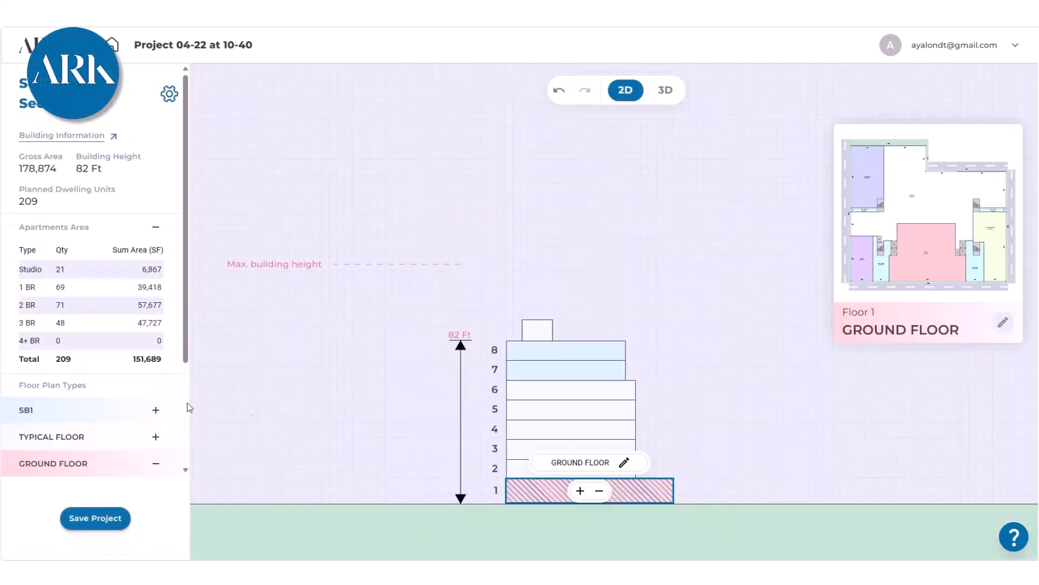
scroll(145, 356, "down", 3)
left_click(110, 427)
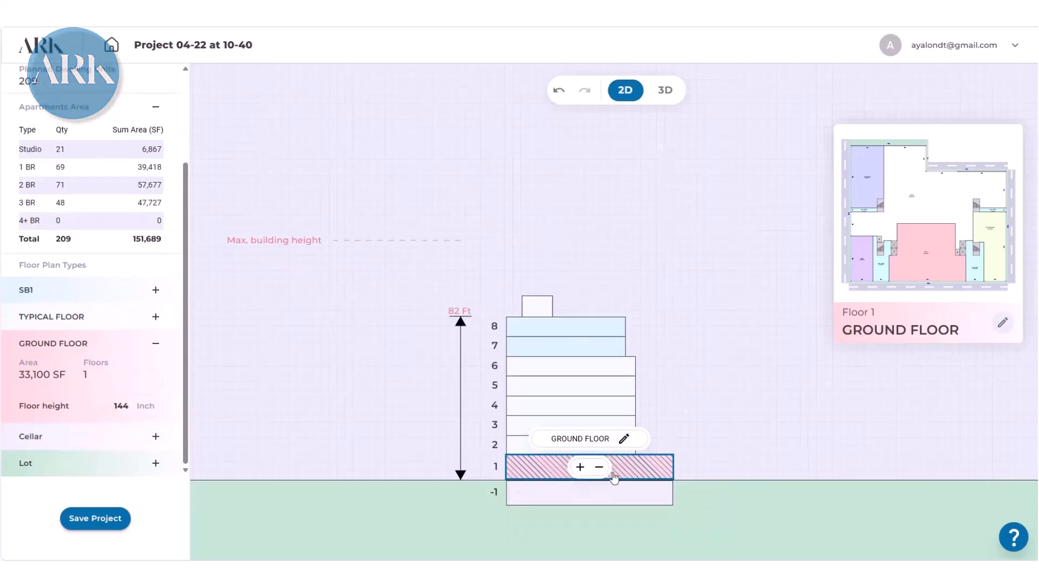
left_click(610, 497)
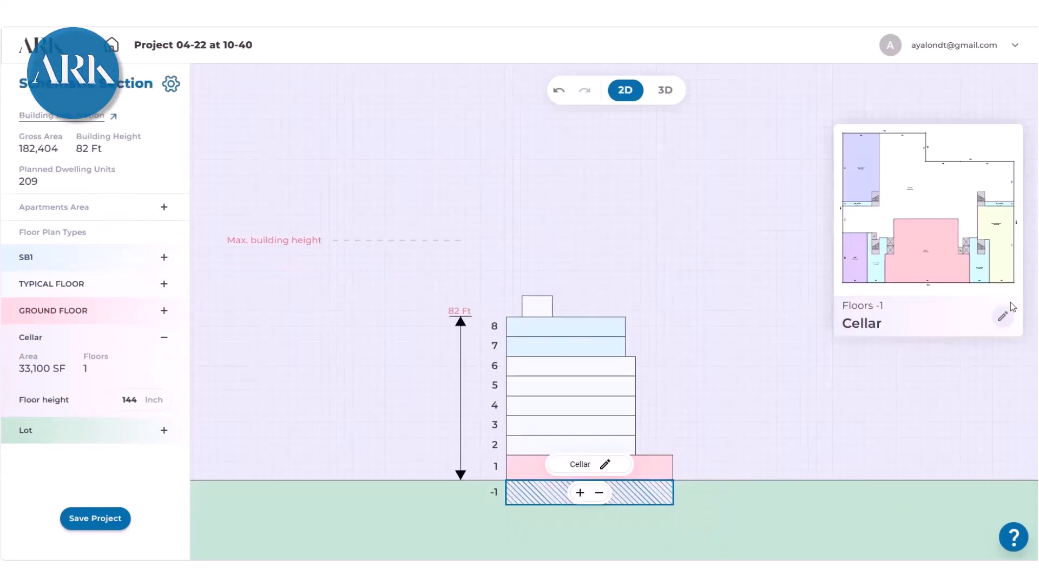
left_click(1003, 316)
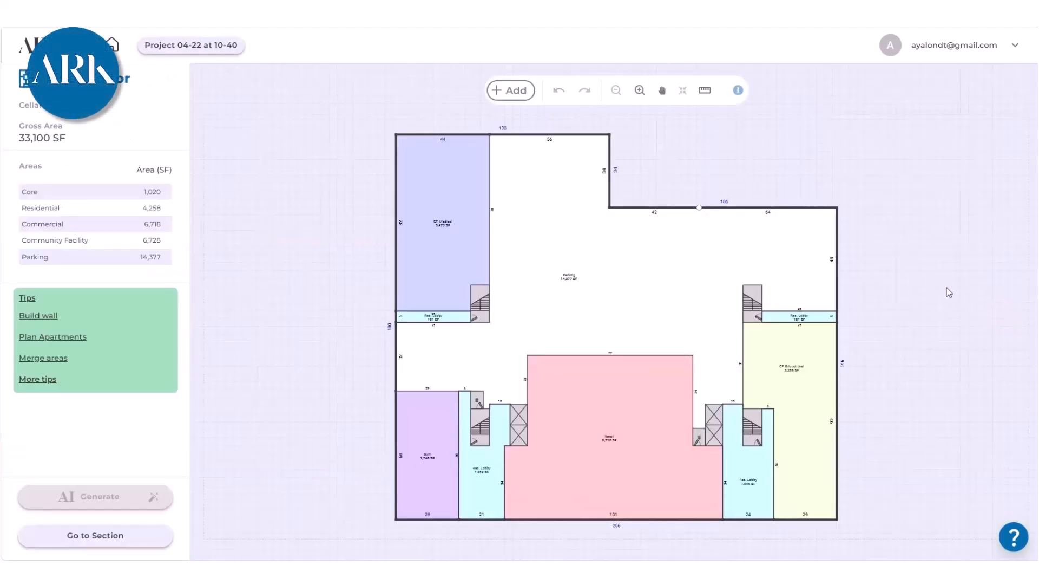
- Delete the CF. Medical area by removing the wall that separates it from the parking
left_click(453, 241)
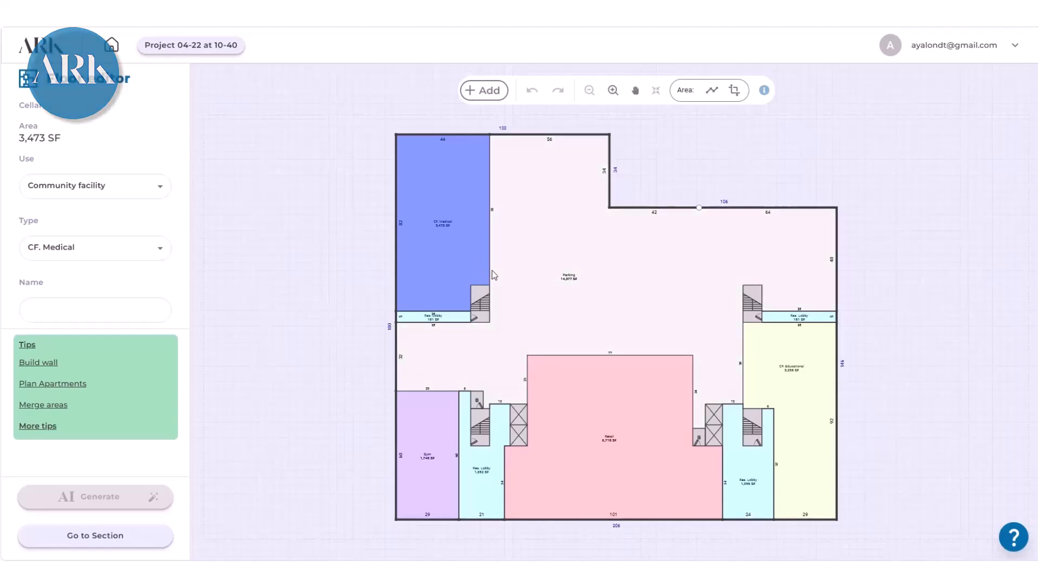
left_click(490, 266)
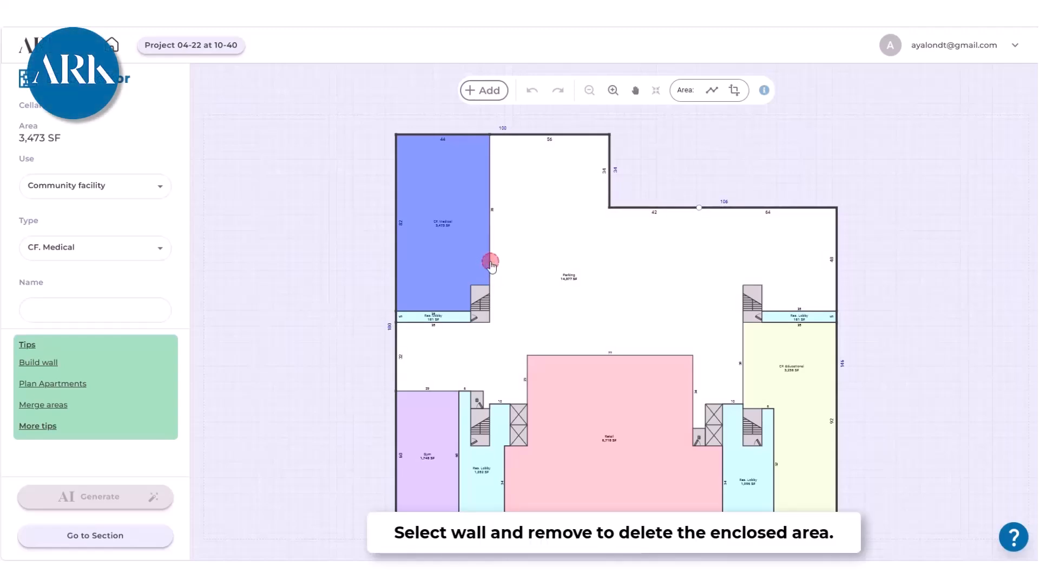
left_click(708, 92)
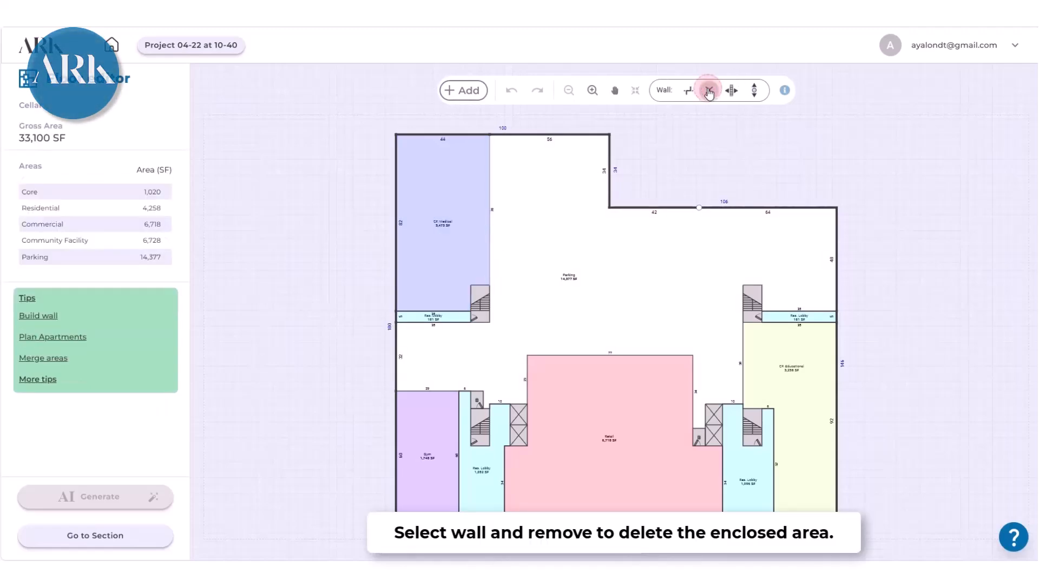
- Change the type of the cellar's Gym area to Res. Storage
scroll(433, 452, "up", 3)
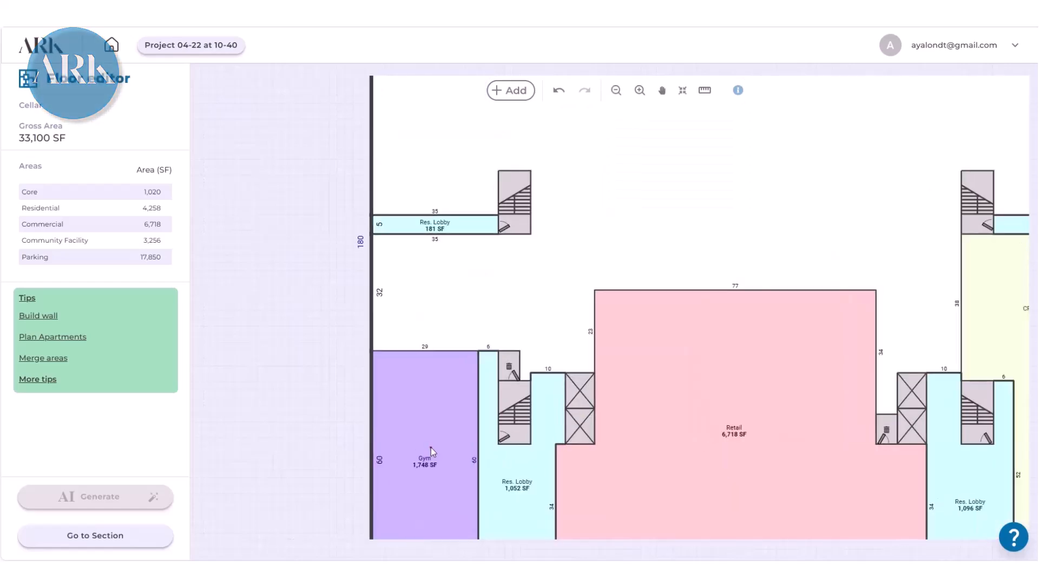
left_click(433, 452)
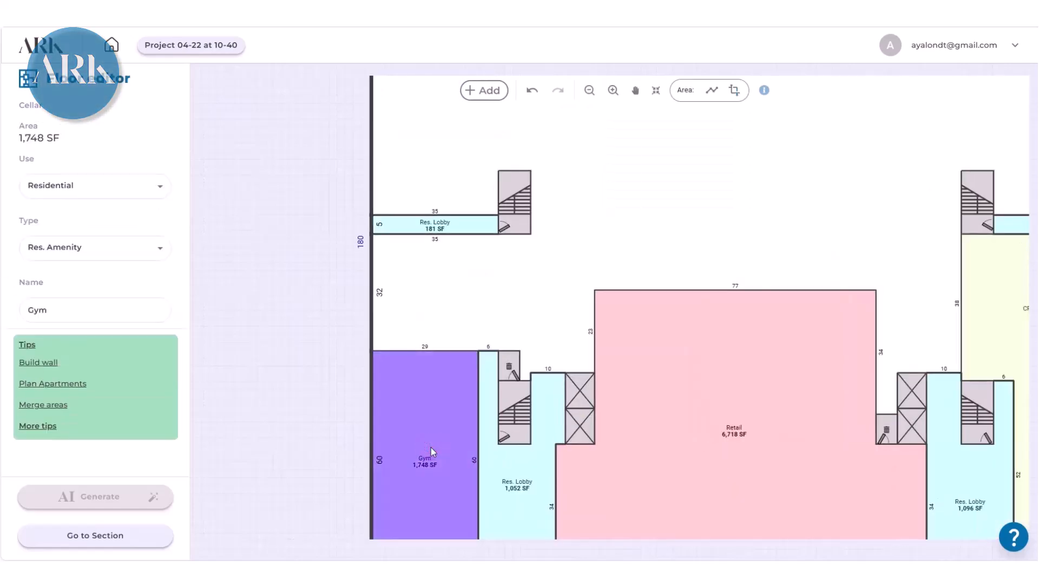
left_click(160, 249)
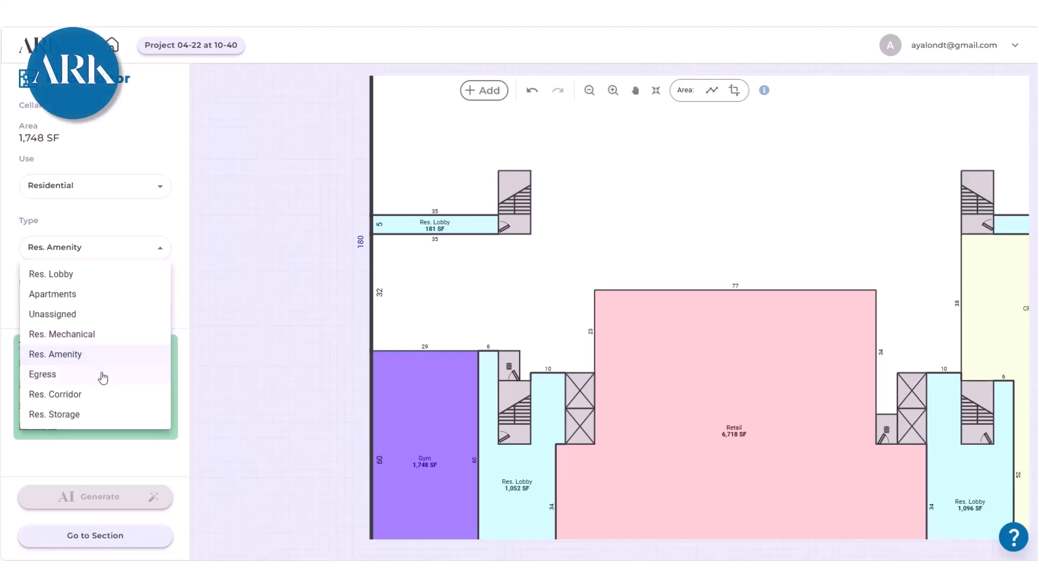
left_click(83, 415)
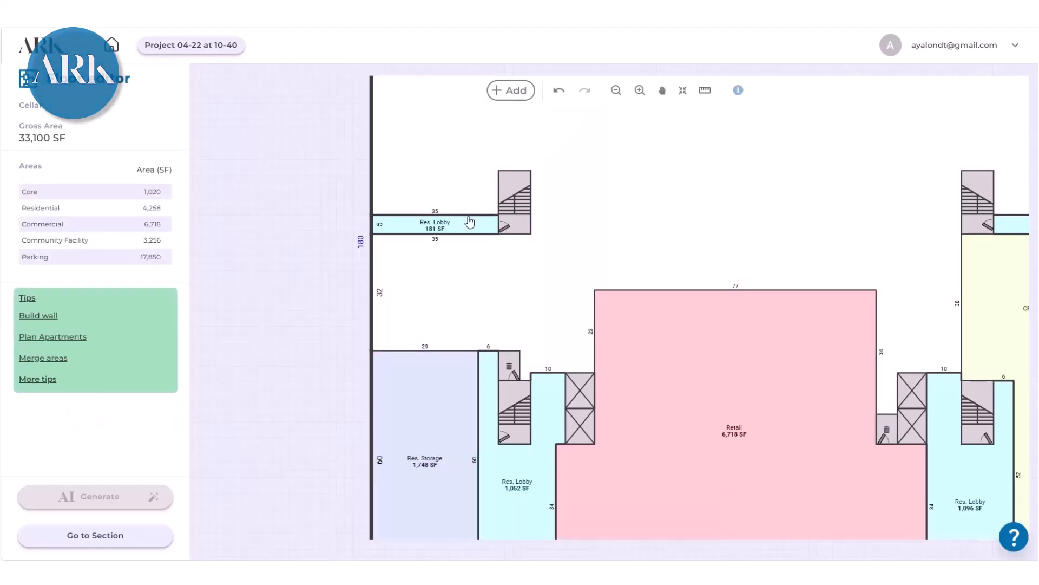
- Collapse the lobby strip beside the upper left stair and extend a 6 ft wide lobby corridor from the left lobby up to that stair
left_click_drag(468, 216, 464, 255)
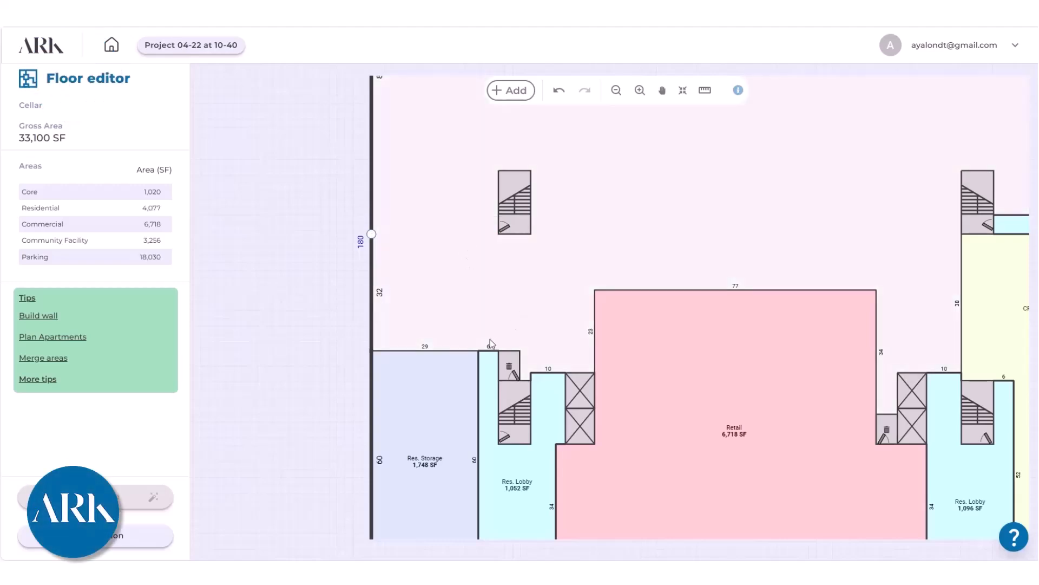
left_click_drag(487, 352, 468, 220)
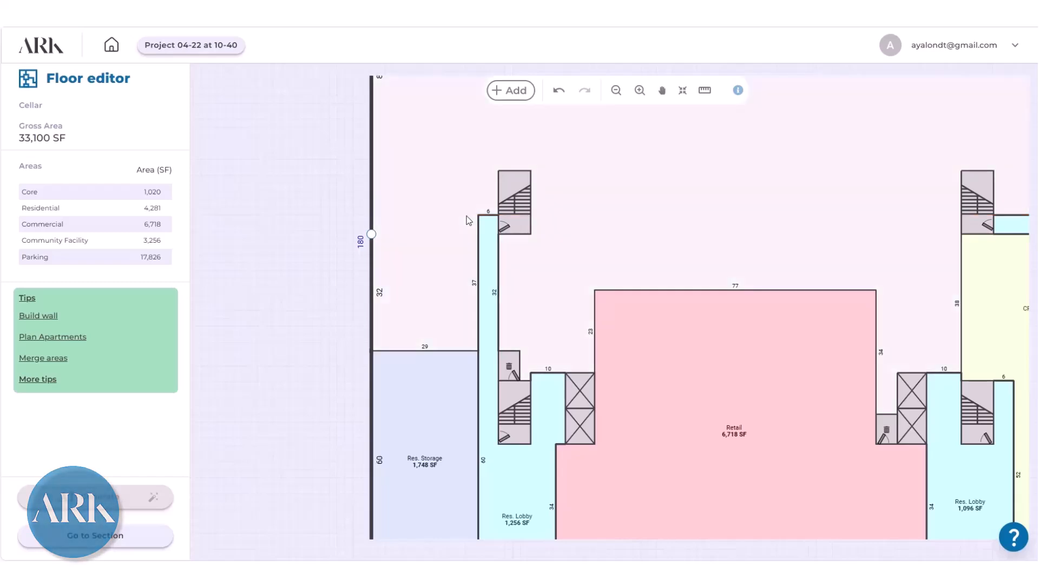
- Extend the Res. Storage area beneath the left lobby to the retail wall, 50 ft wide, and lower the retail area's upper wall to the elevator line
scroll(469, 238, "down", 3)
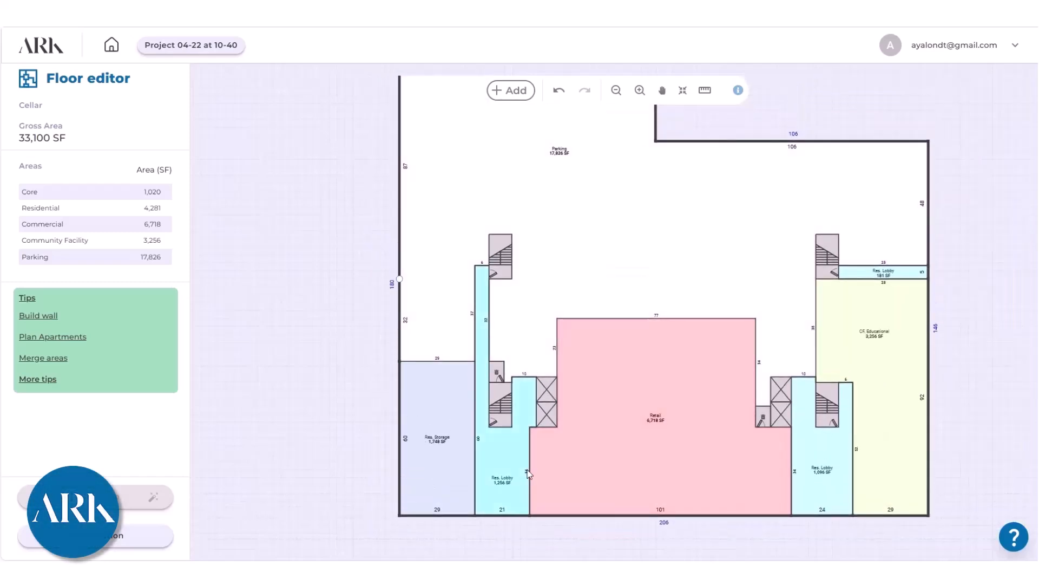
left_click(531, 470)
left_click_drag(531, 470, 532, 473)
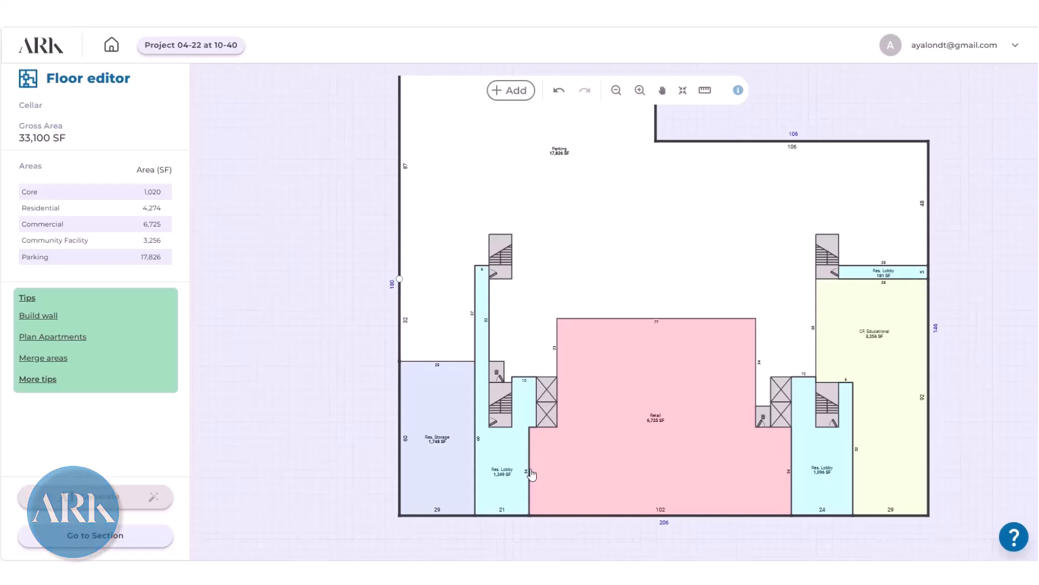
left_click(476, 442)
left_click_drag(476, 463, 529, 457)
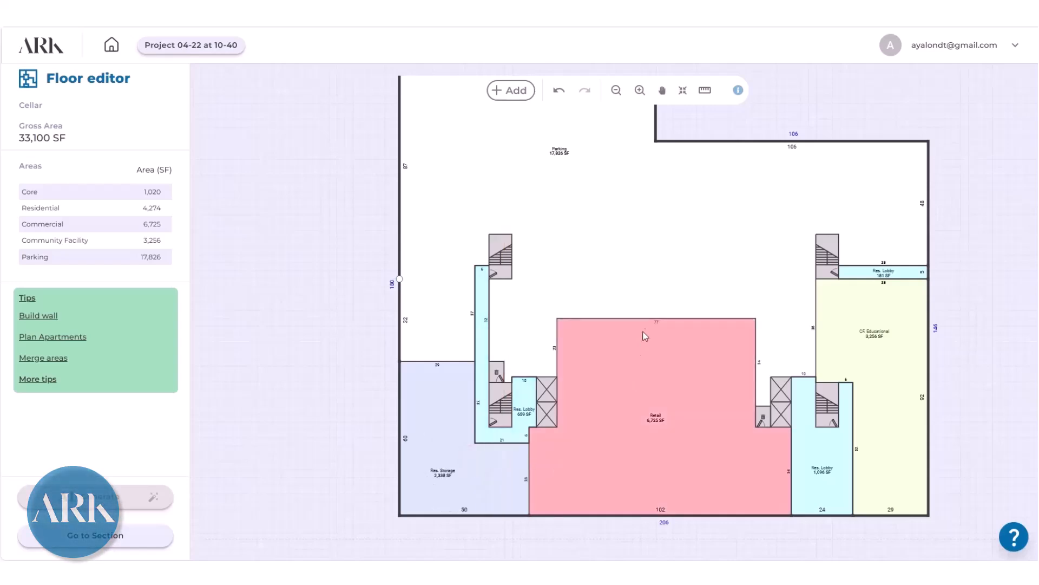
left_click_drag(647, 320, 642, 383)
- Set the CF. Educational area to Commercial use with the Comm. Storage type
left_click(892, 337)
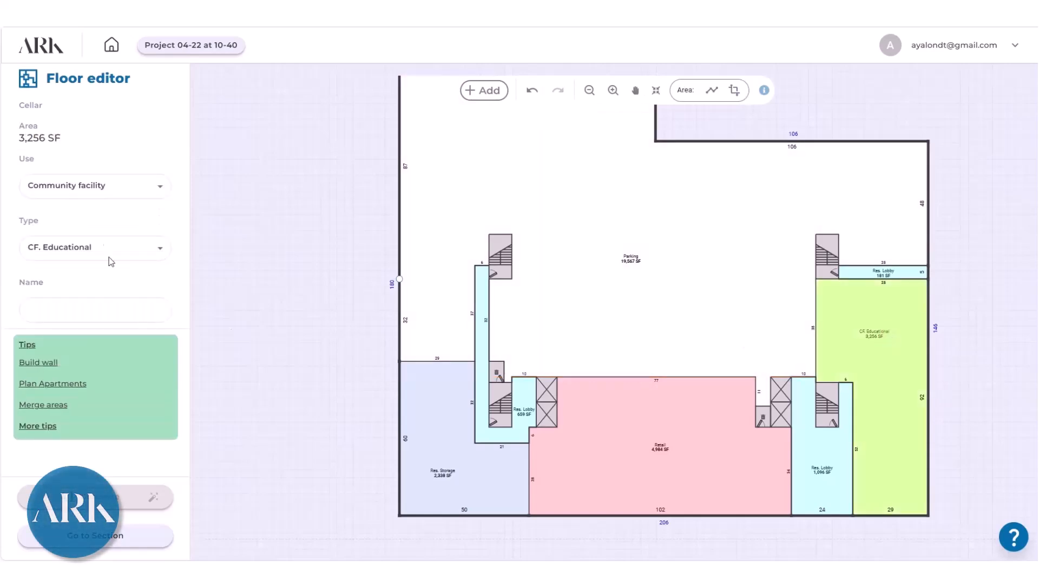
left_click(162, 188)
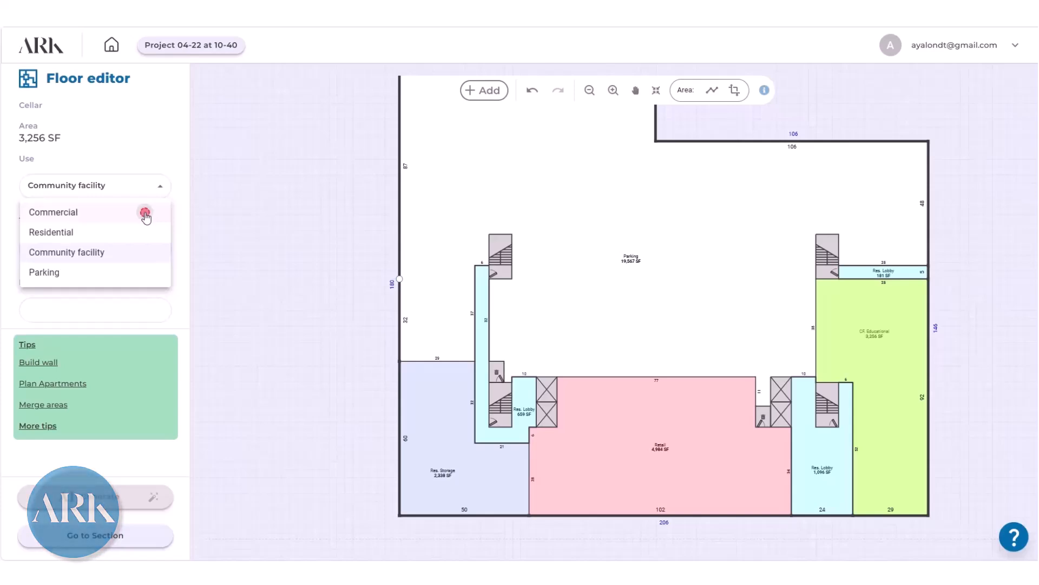
left_click(145, 212)
left_click(160, 248)
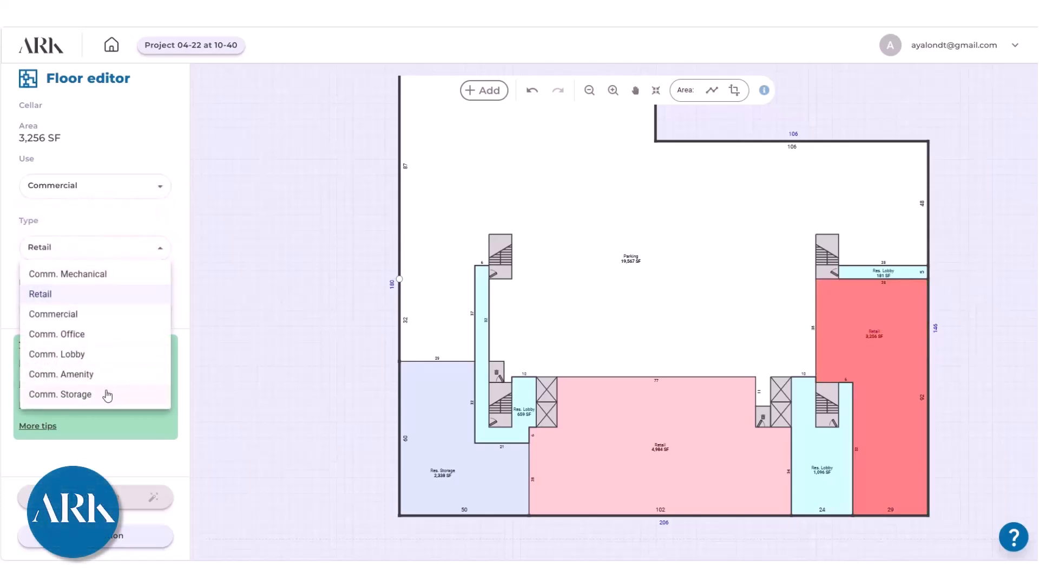
left_click(107, 400)
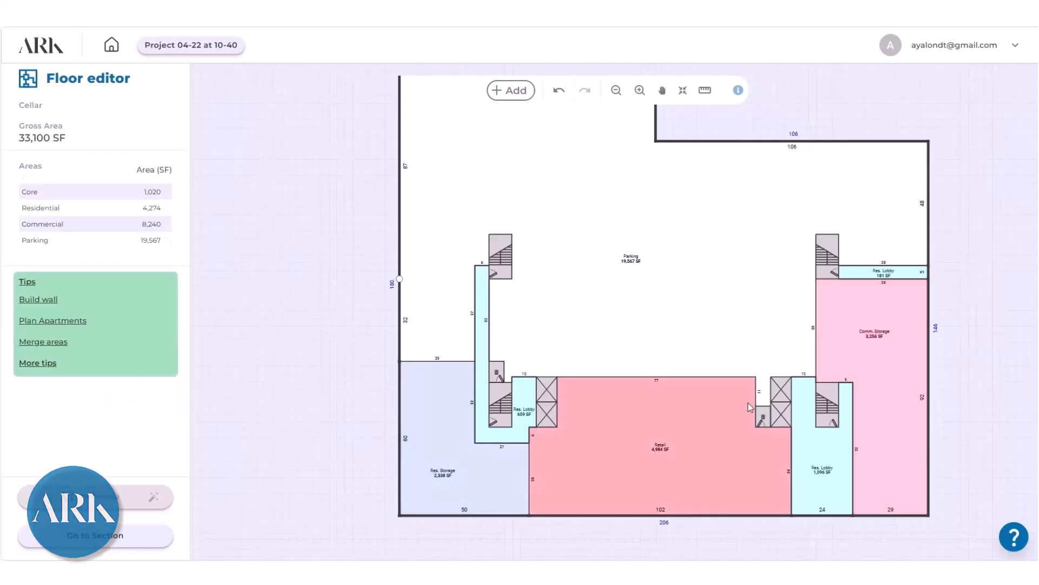
- Move the right lobby's outer wall to the exterior wall, making the lobby 53 ft wide below the commercial storage
scroll(866, 388, "up", 2)
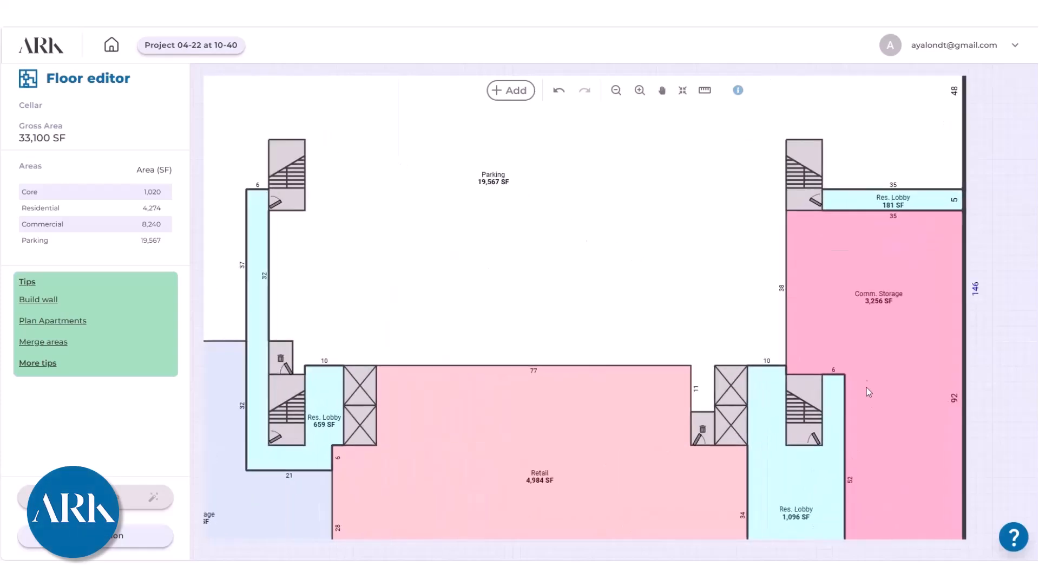
scroll(888, 407, "down", 3)
scroll(868, 441, "up", 2)
left_click_drag(859, 435, 988, 421)
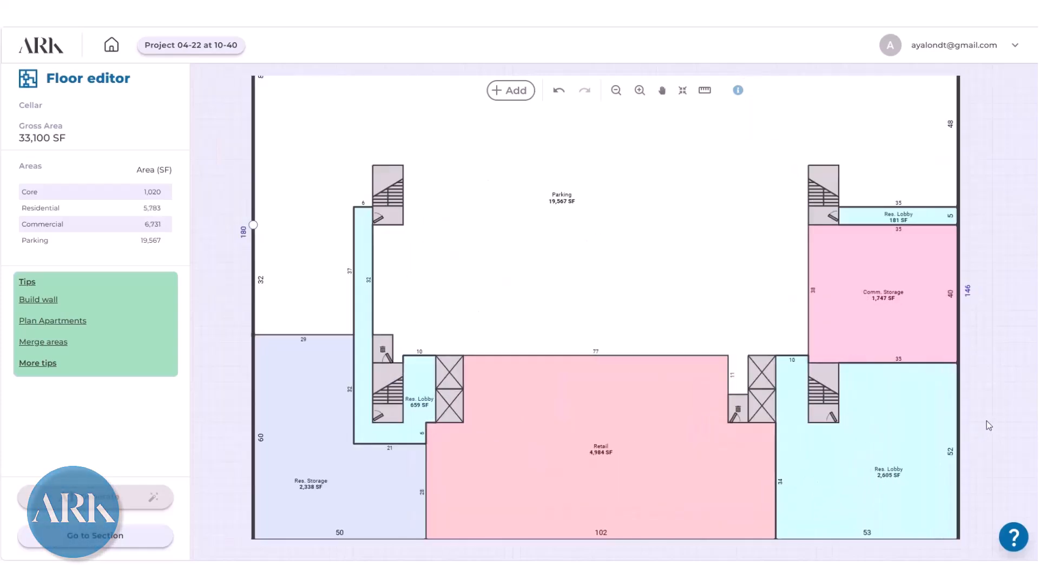
- Change the type of the enlarged right lobby area to Res. Mechanical
left_click(895, 456)
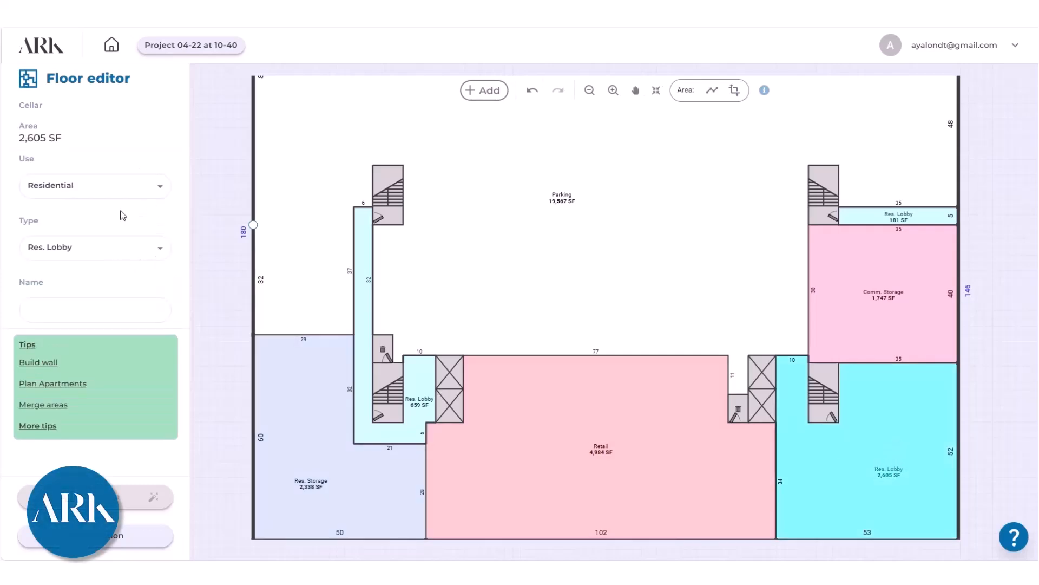
left_click(160, 247)
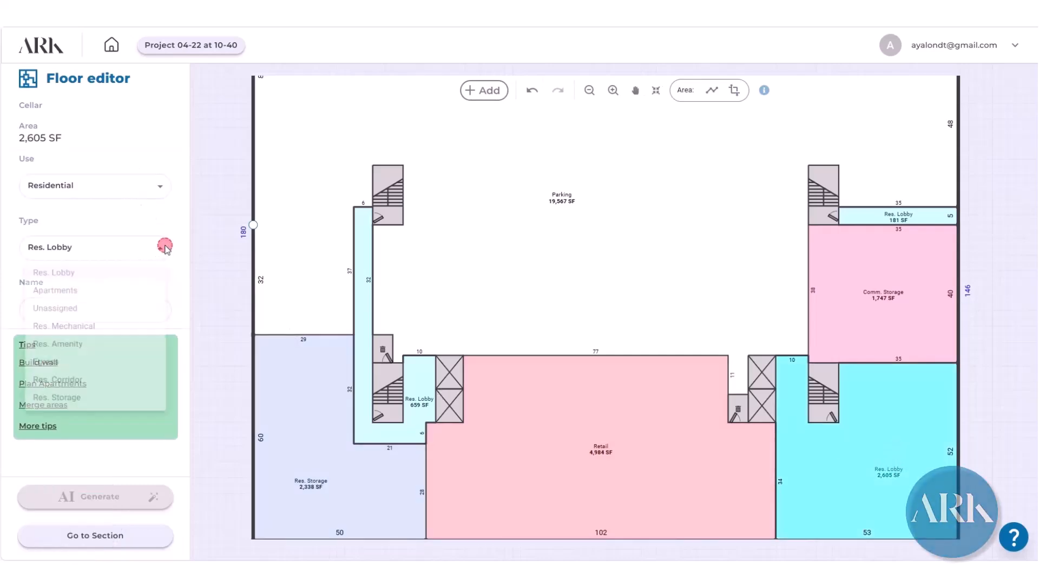
left_click(102, 335)
- Shorten the lobby strip beside the upper right stair to about 7 ft, giving the remainder to the parking
scroll(591, 298, "down", 1)
scroll(590, 298, "down", 2)
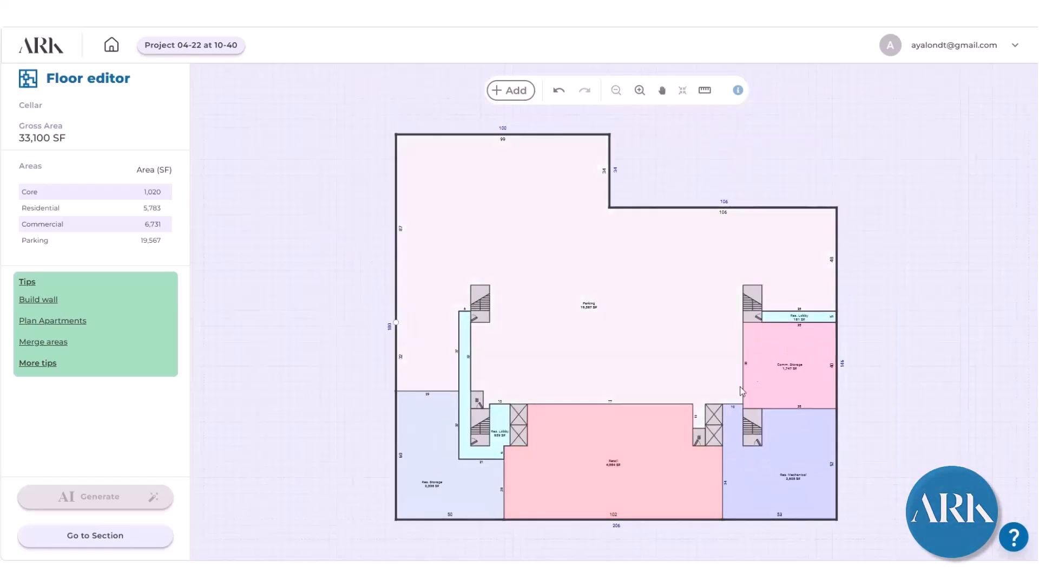
scroll(812, 316, "up", 2)
scroll(812, 316, "up", 1)
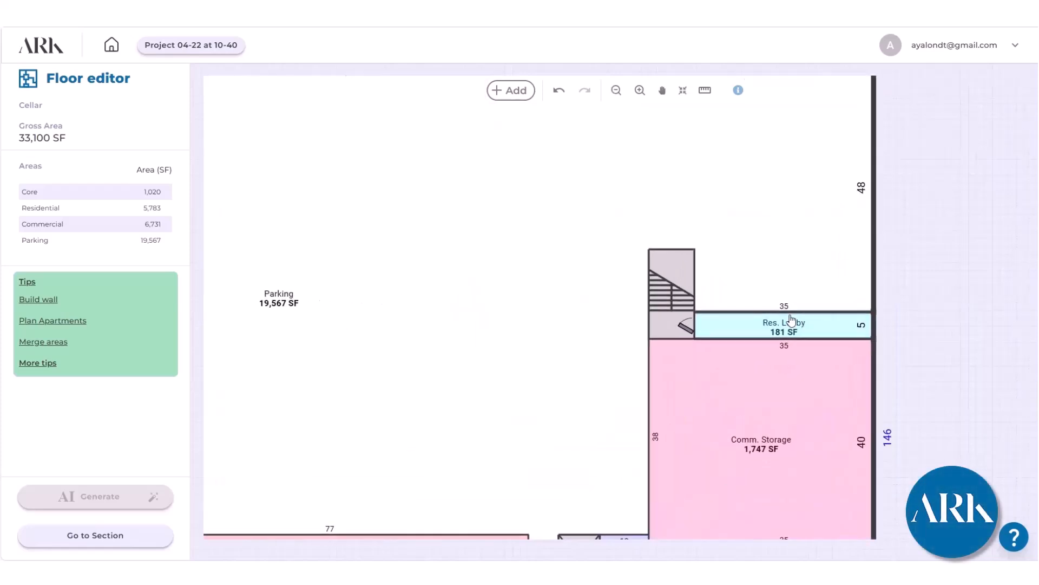
left_click(732, 313)
left_click_drag(756, 314, 756, 342)
scroll(756, 355, "down", 2)
scroll(755, 353, "down", 2)
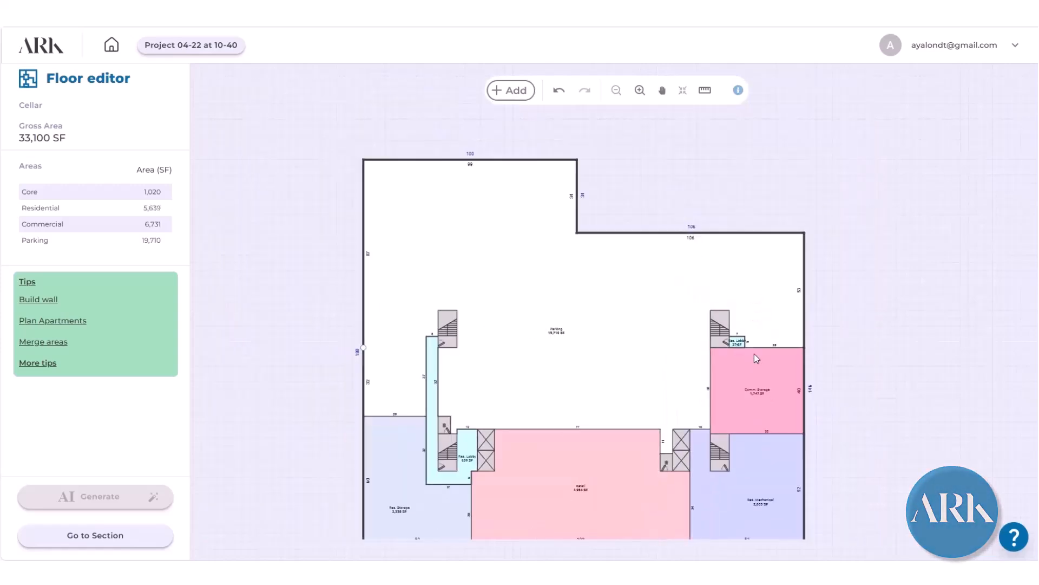
- Return to the building section and review the plans of the cellar, ground floor, typical floors and SB1 floors
left_click(126, 538)
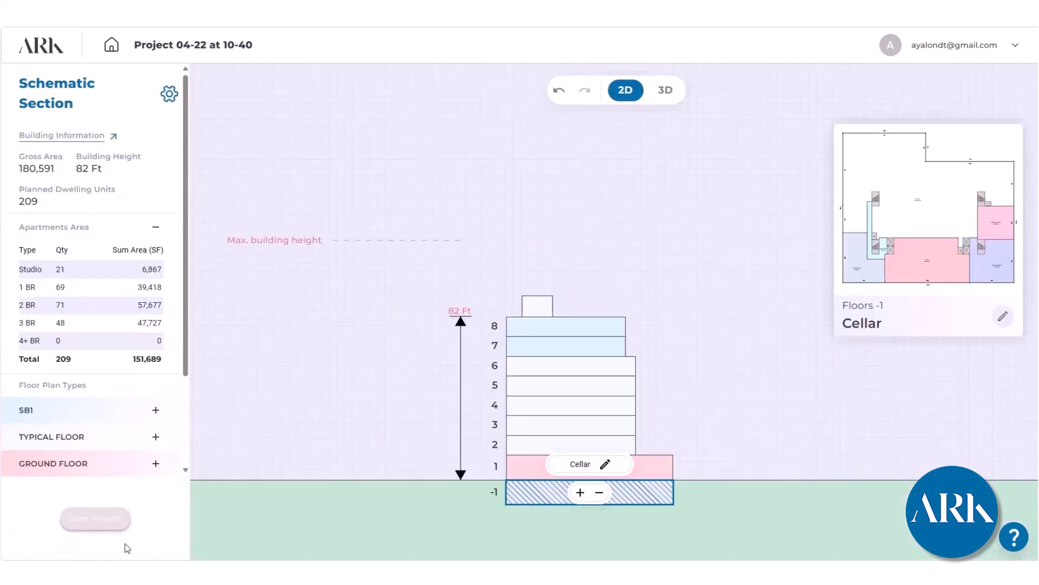
left_click(434, 201)
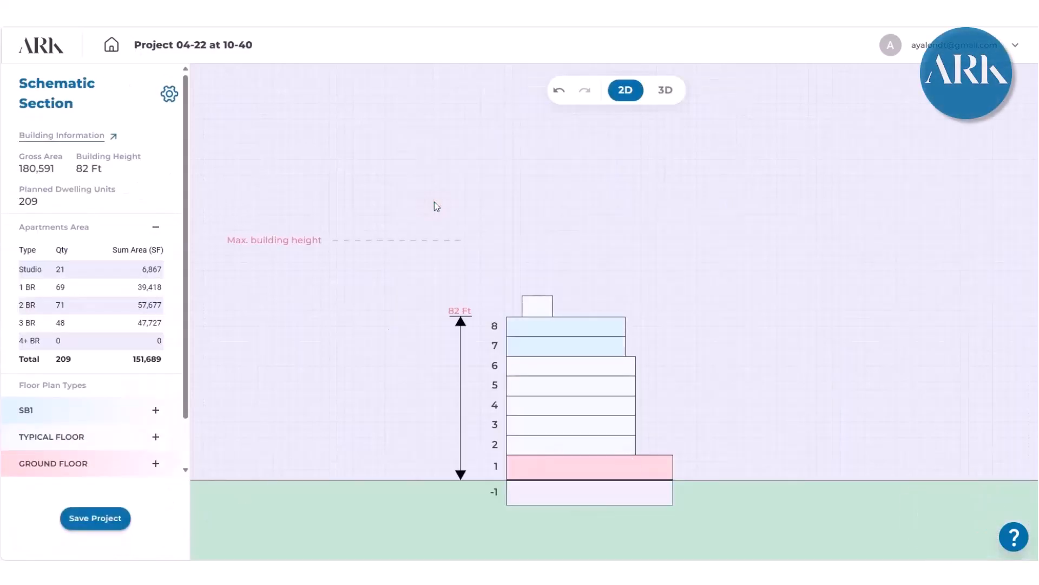
left_click(603, 487)
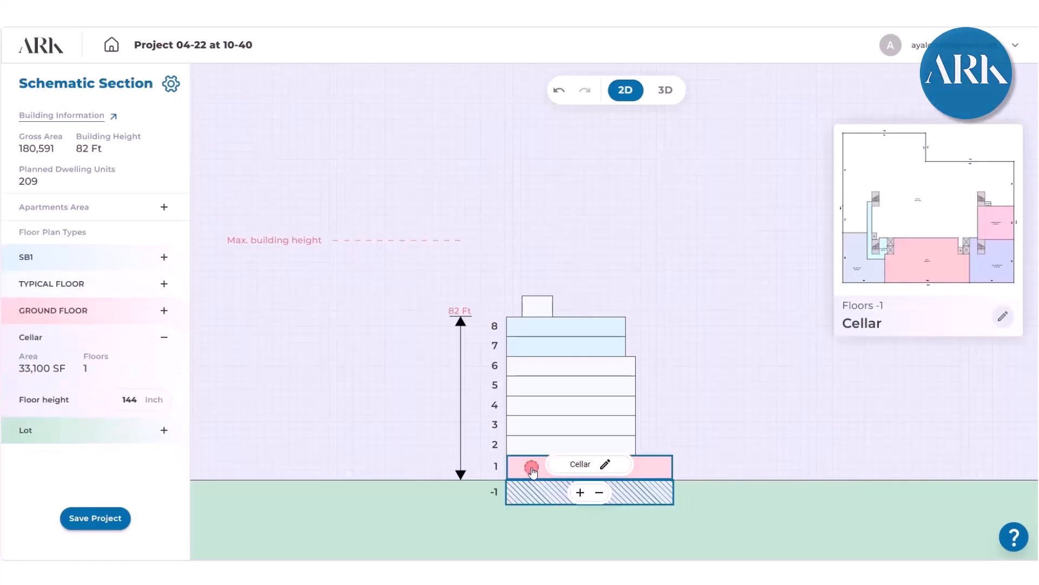
left_click(530, 464)
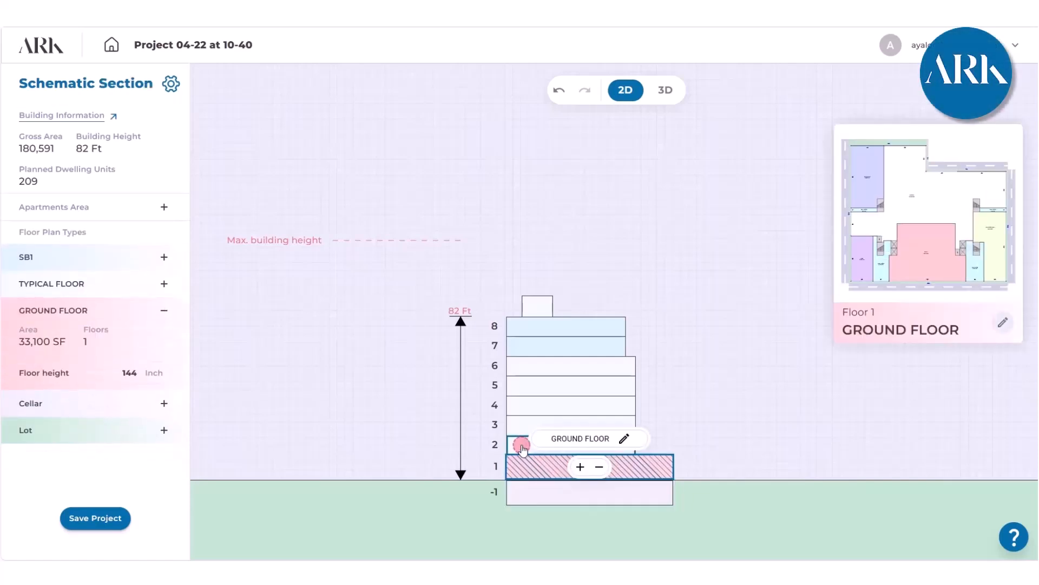
left_click(520, 448)
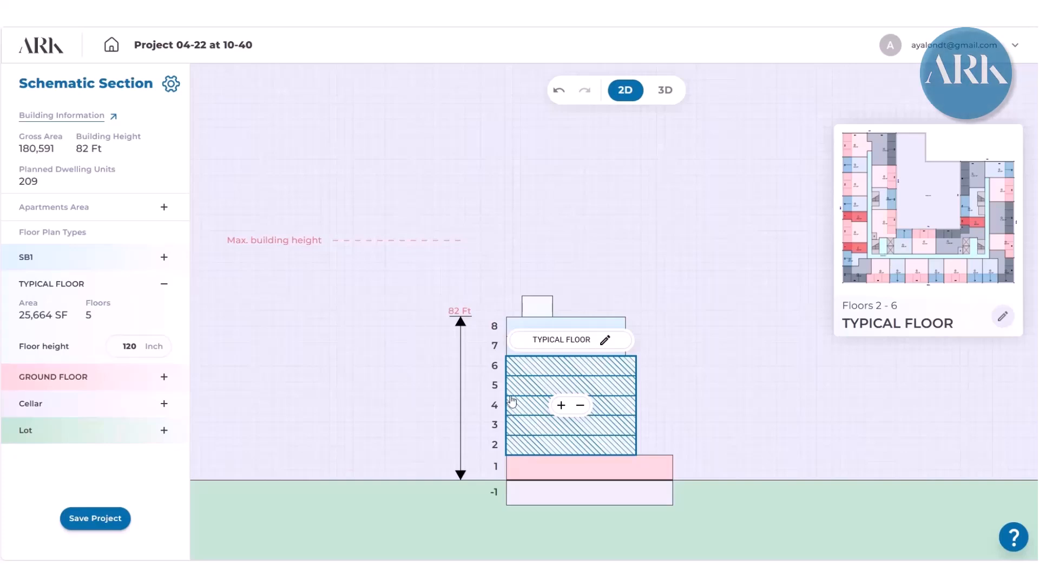
left_click(517, 325)
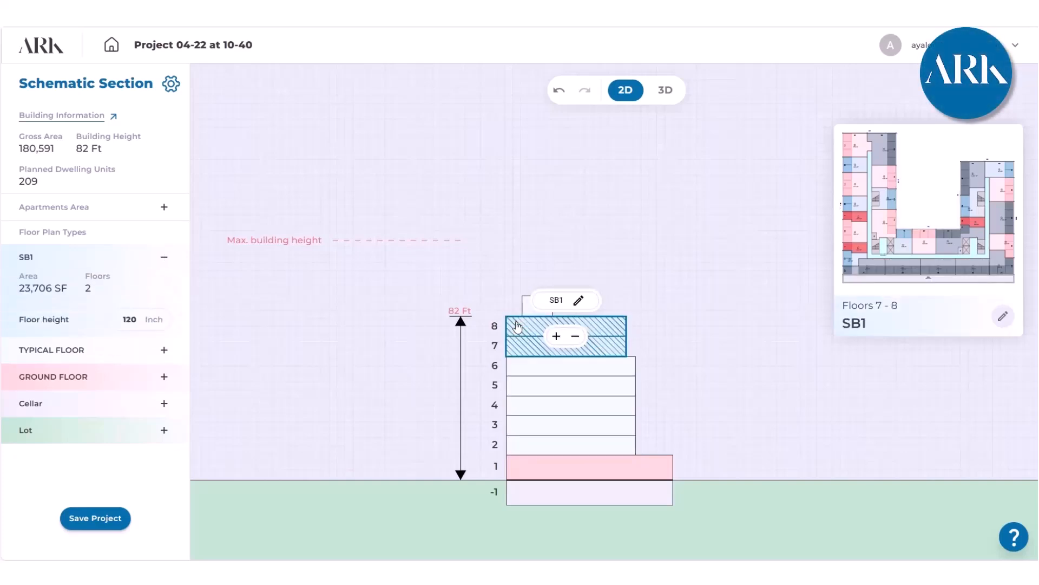
- Open the building information and examine the residential area, units and deductions tables, then return to the section
left_click(60, 115)
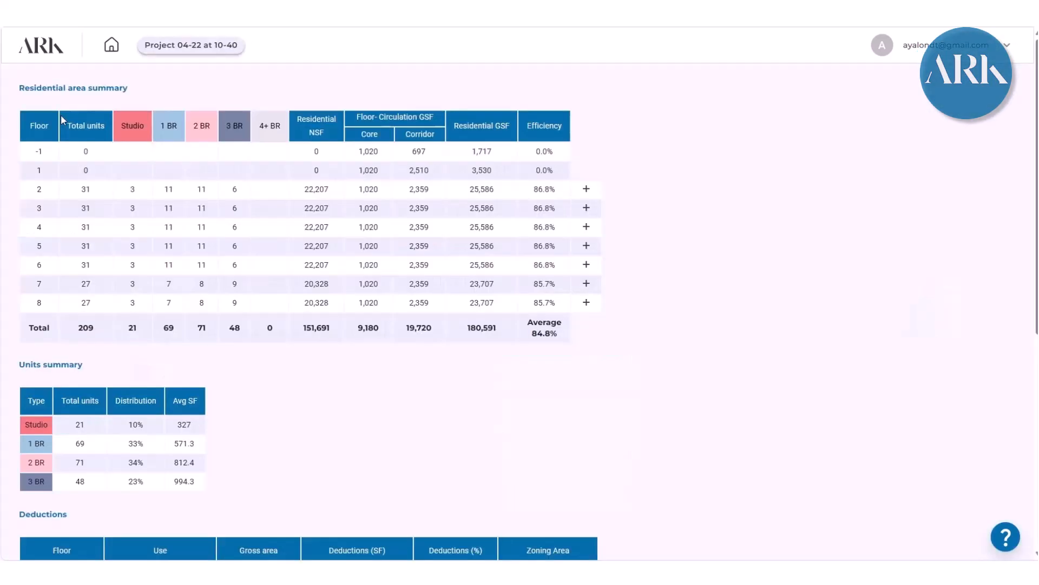
scroll(327, 325, "down", 7)
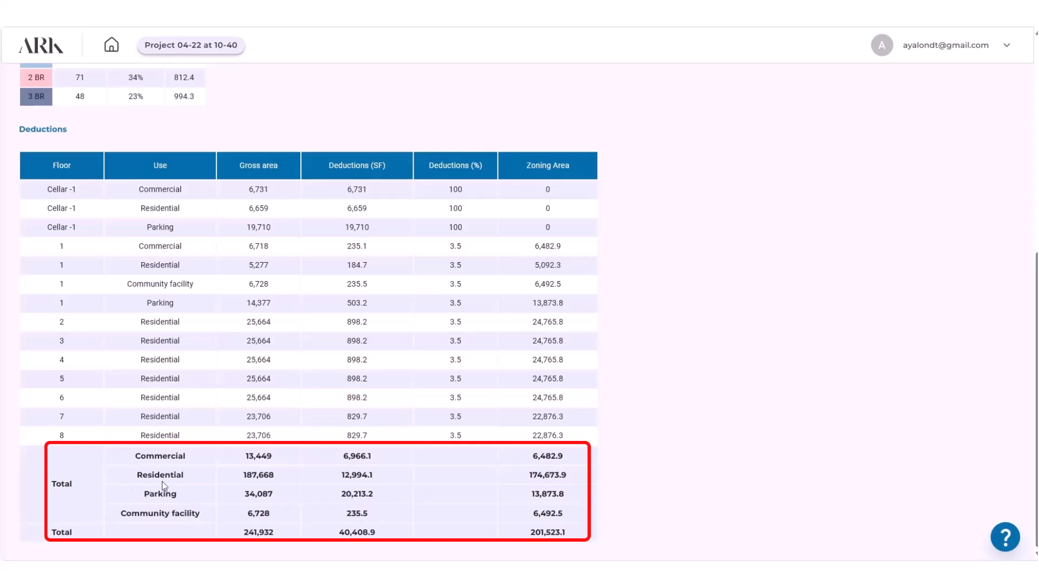
scroll(238, 393, "up", 7)
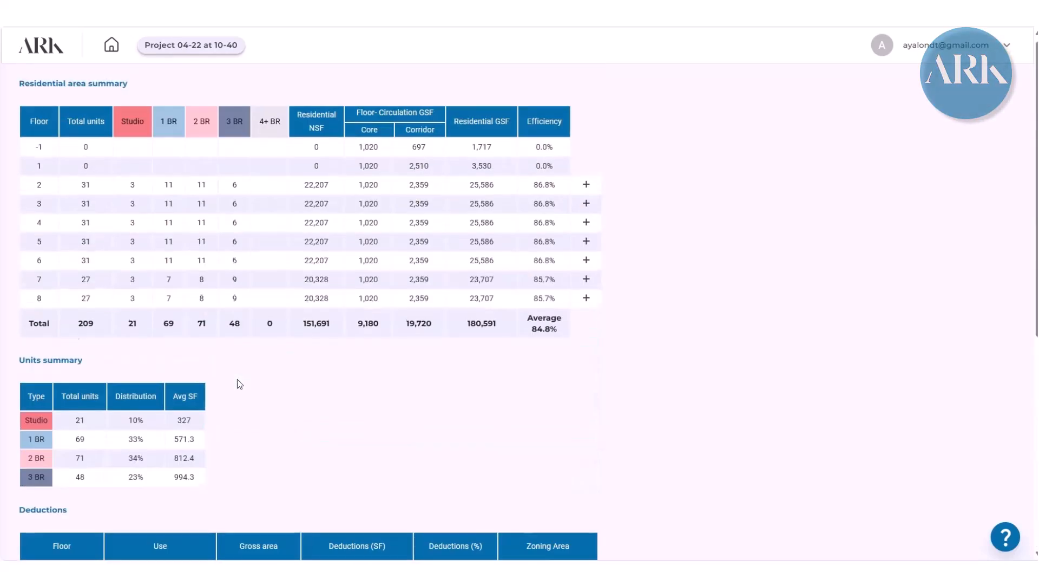
left_click(172, 46)
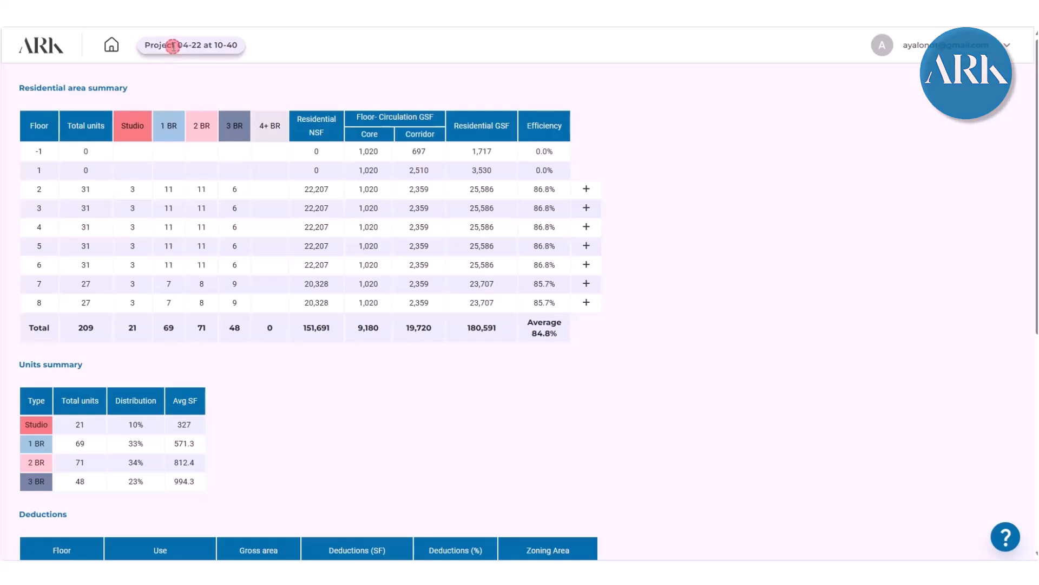
- View the building in 3D from its courtyard side and return to the 2D section
left_click(666, 90)
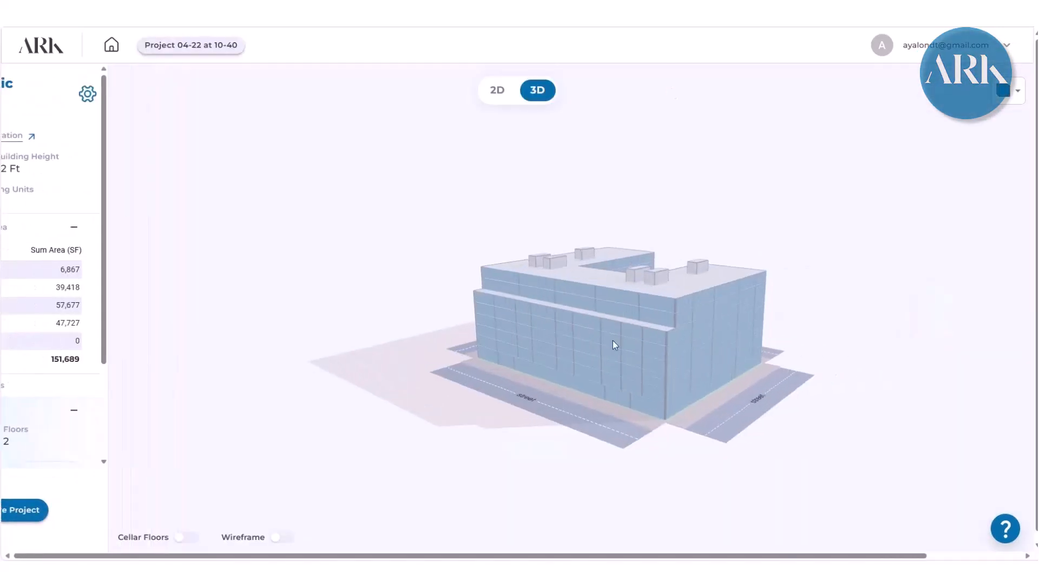
left_click_drag(624, 304, 548, 388)
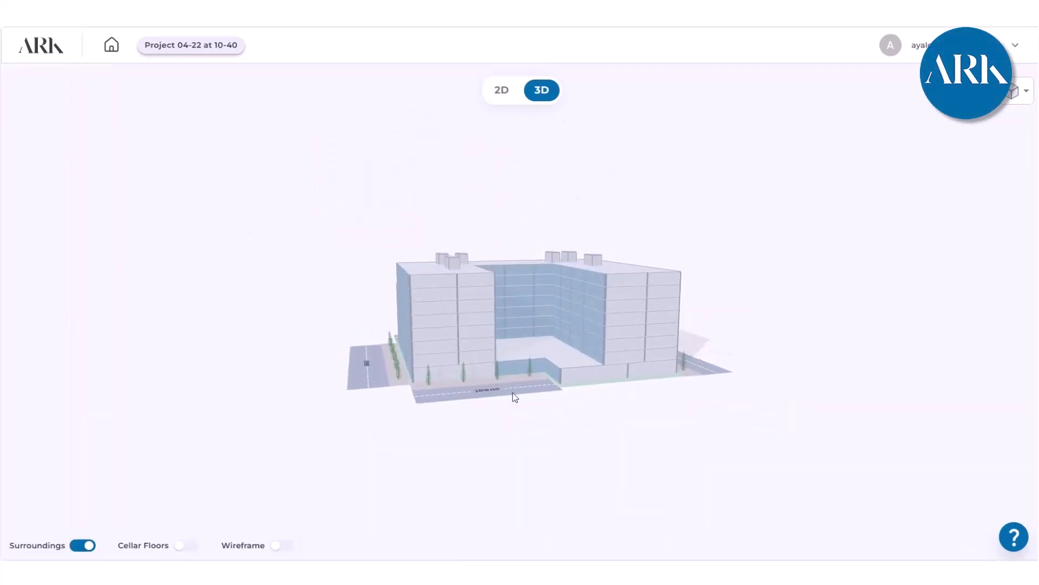
left_click(506, 92)
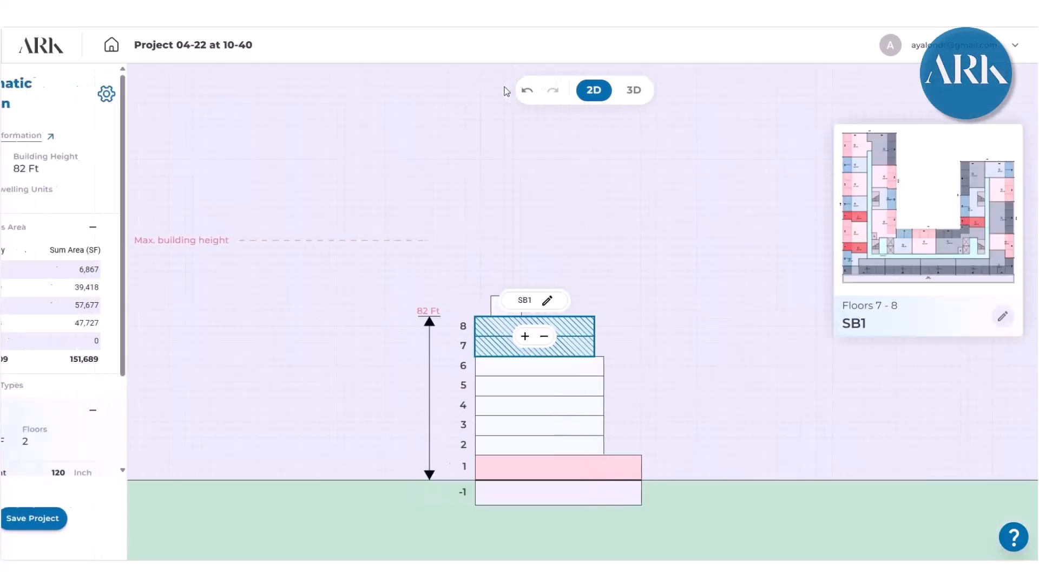